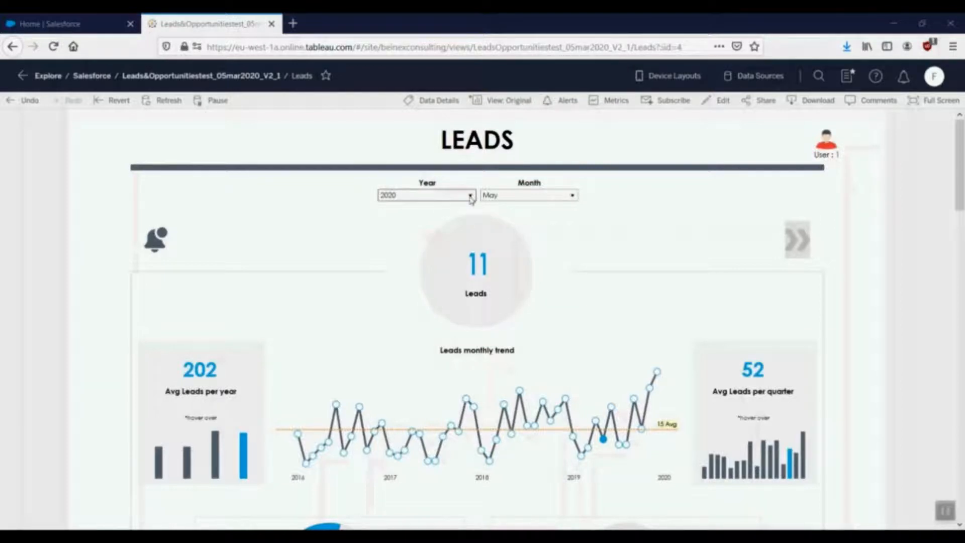
Examine the year filter's options and the monthly lead trend for 2018 Q2 on the Leads dashboard
{"action": "left_click", "coordinate": [471, 196]}
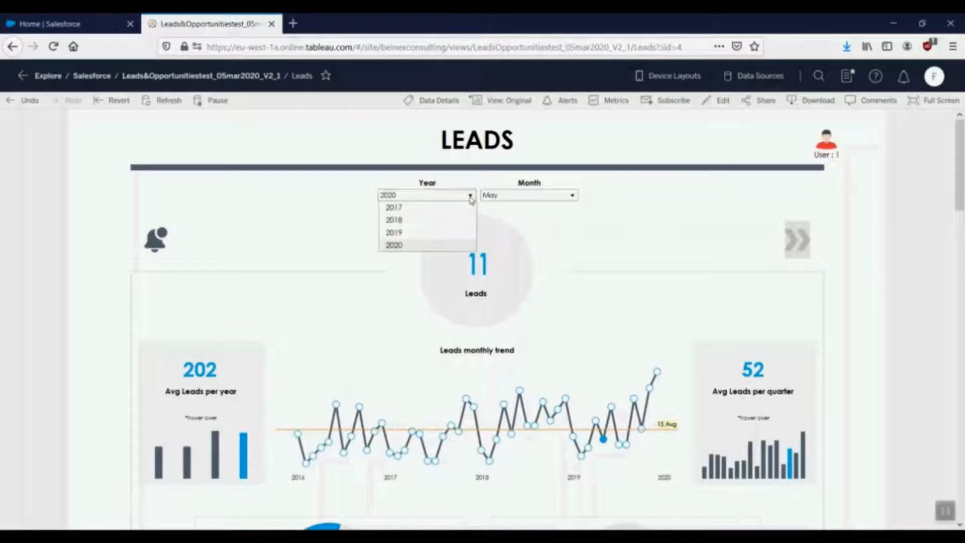
{"action": "left_click", "coordinate": [471, 197]}
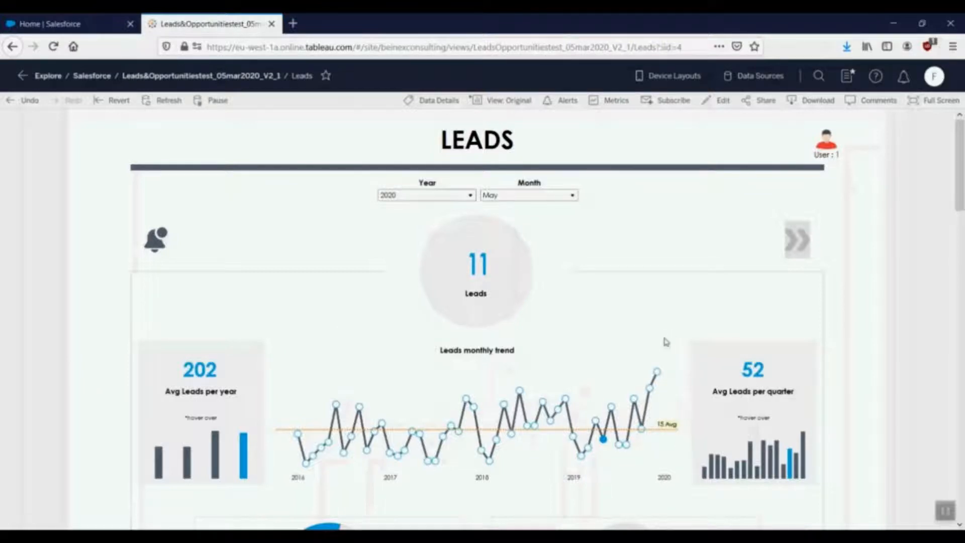
{"action": "scroll", "coordinate": [666, 342], "scroll_direction": "down", "scroll_amount": 3}
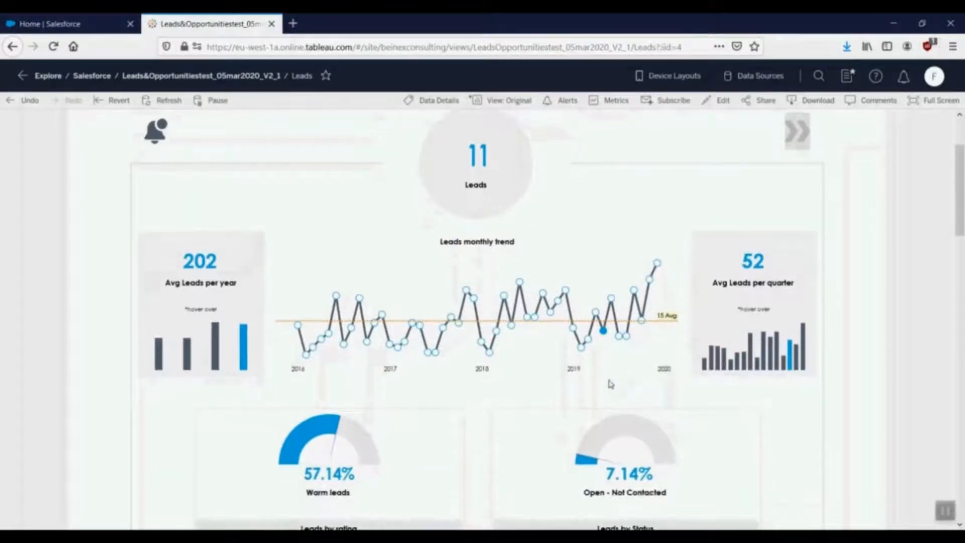
{"action": "scroll", "coordinate": [613, 397], "scroll_direction": "up", "scroll_amount": 2}
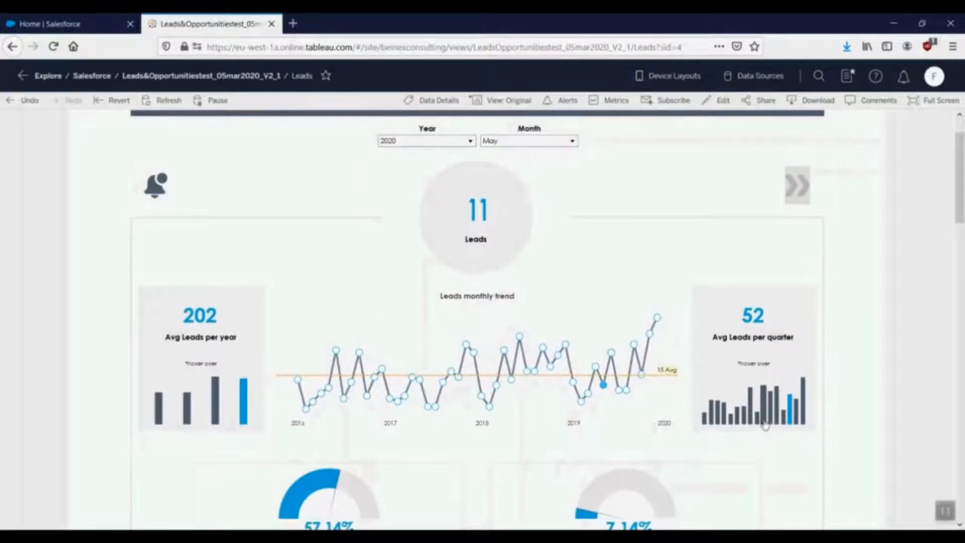
{"action": "mouse_move", "coordinate": [766, 411]}
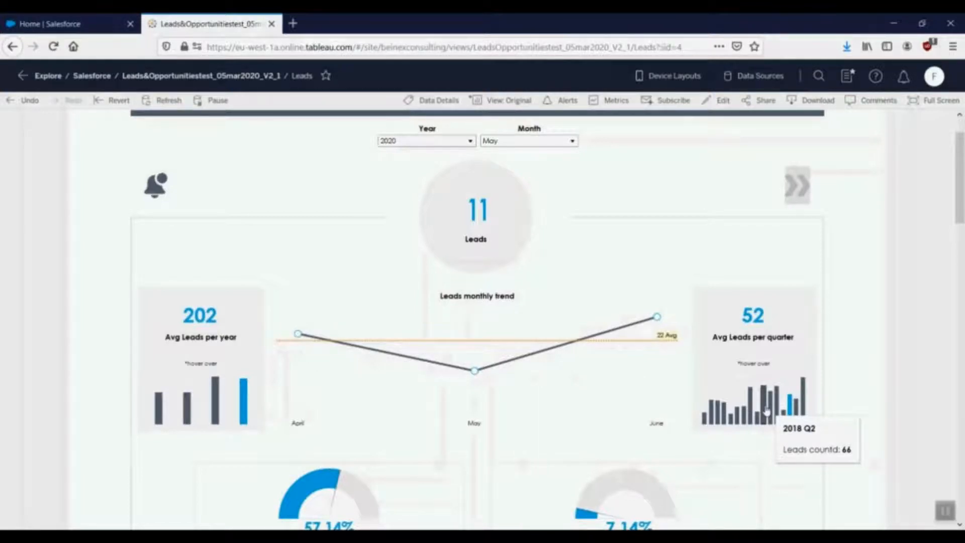
{"action": "scroll", "coordinate": [382, 398], "scroll_direction": "down", "scroll_amount": 4}
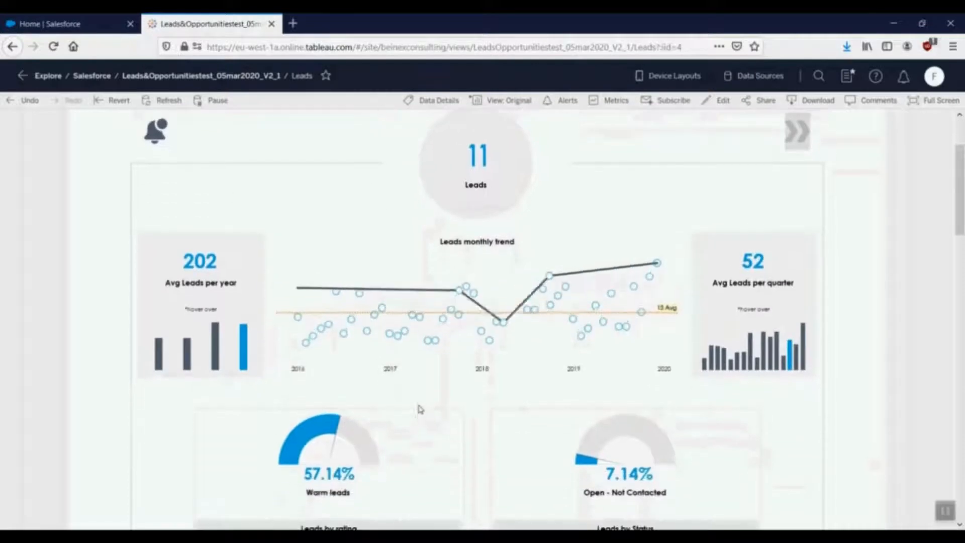
Inspect the lead gauges for the Hot leads rating and the Open - Not Contacted and Working - Contacted statuses
{"action": "scroll", "coordinate": [428, 389], "scroll_direction": "down", "scroll_amount": 1}
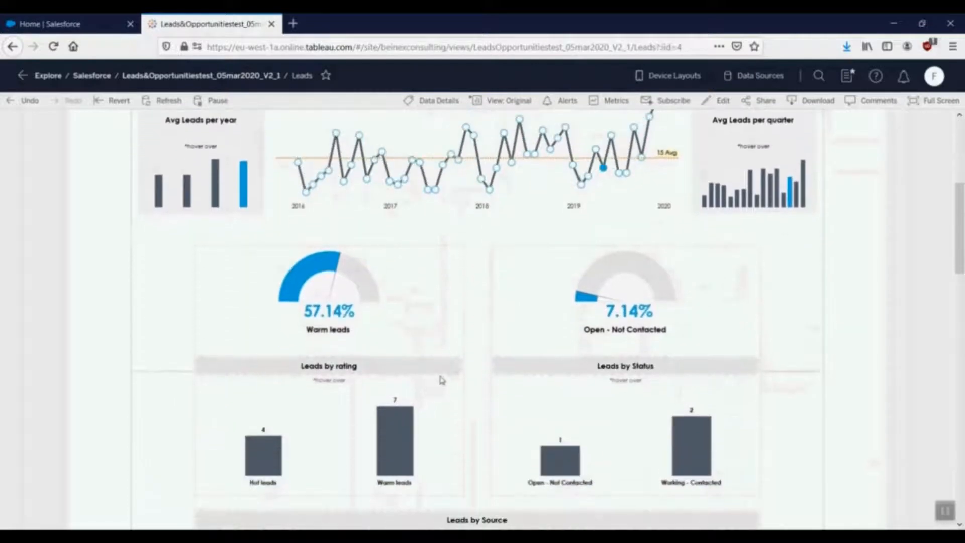
{"action": "scroll", "coordinate": [459, 328], "scroll_direction": "down", "scroll_amount": 1}
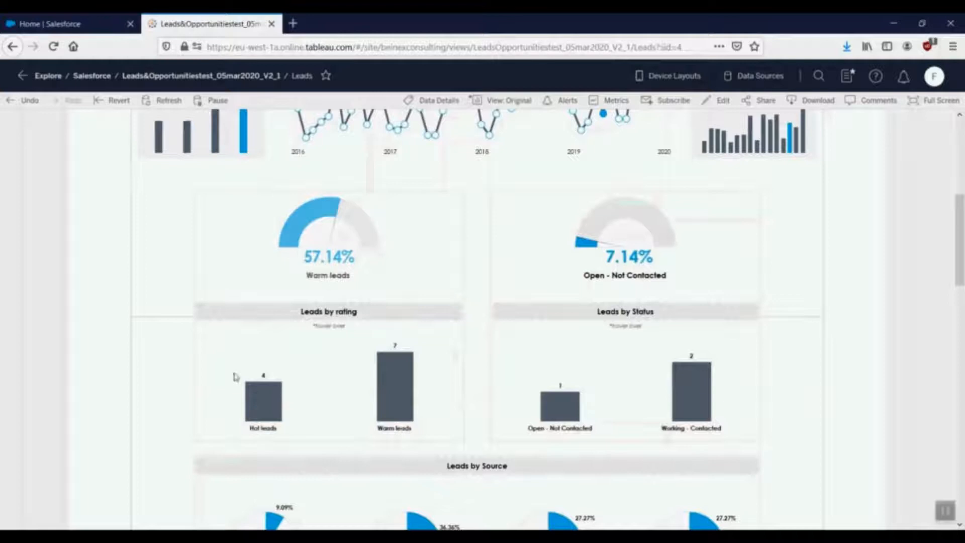
{"action": "left_click", "coordinate": [262, 400]}
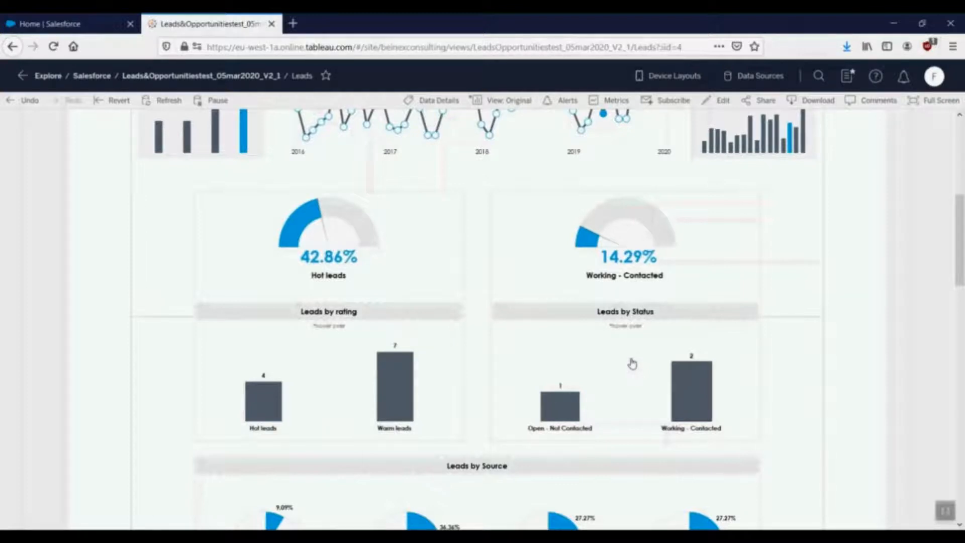
{"action": "left_click", "coordinate": [651, 416]}
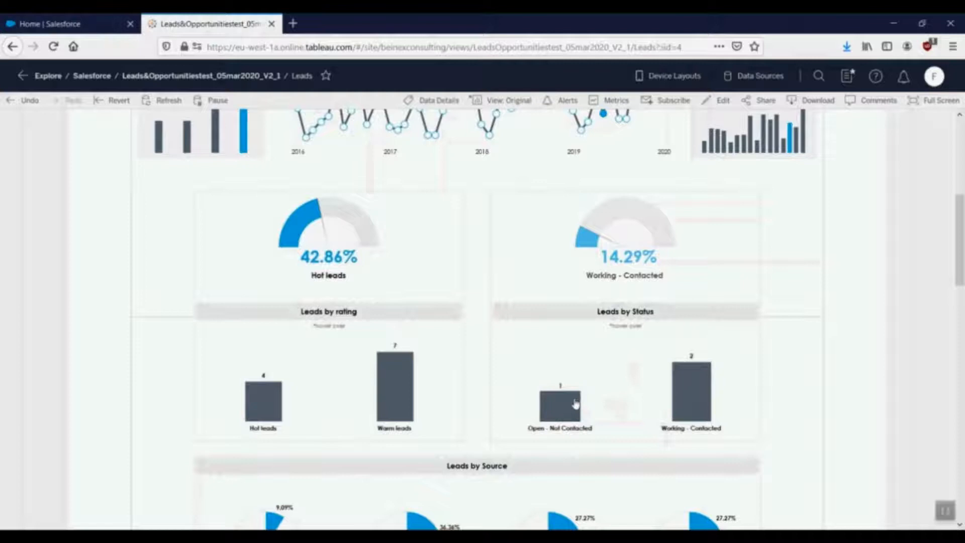
{"action": "mouse_move", "coordinate": [575, 404]}
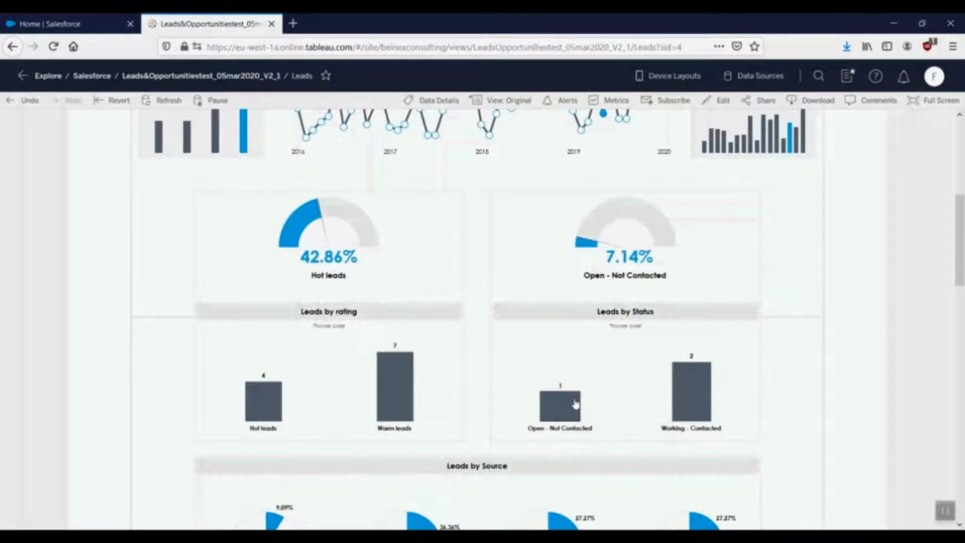
{"action": "mouse_move", "coordinate": [691, 387]}
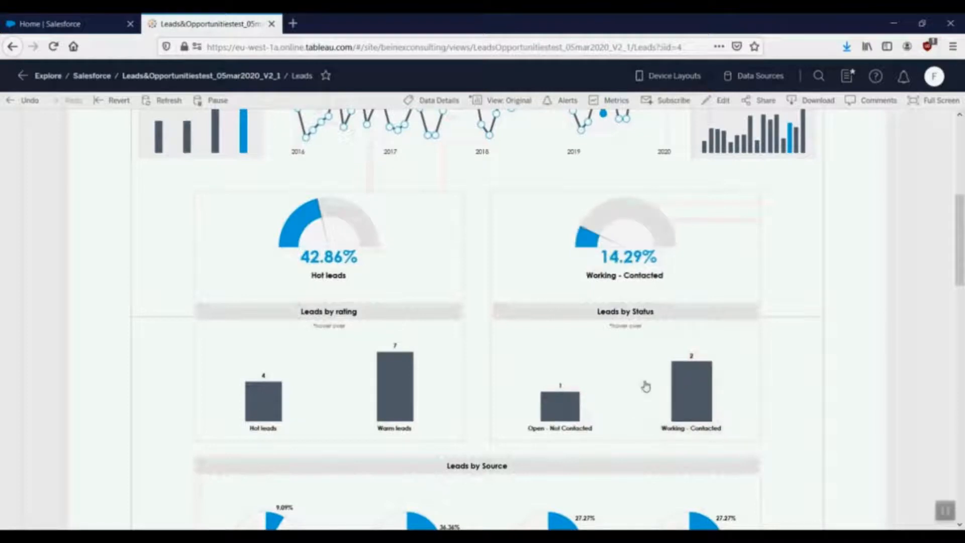
Review the dashboard's Leads by Source and Leads by country sections
{"action": "scroll", "coordinate": [646, 386], "scroll_direction": "down", "scroll_amount": 3}
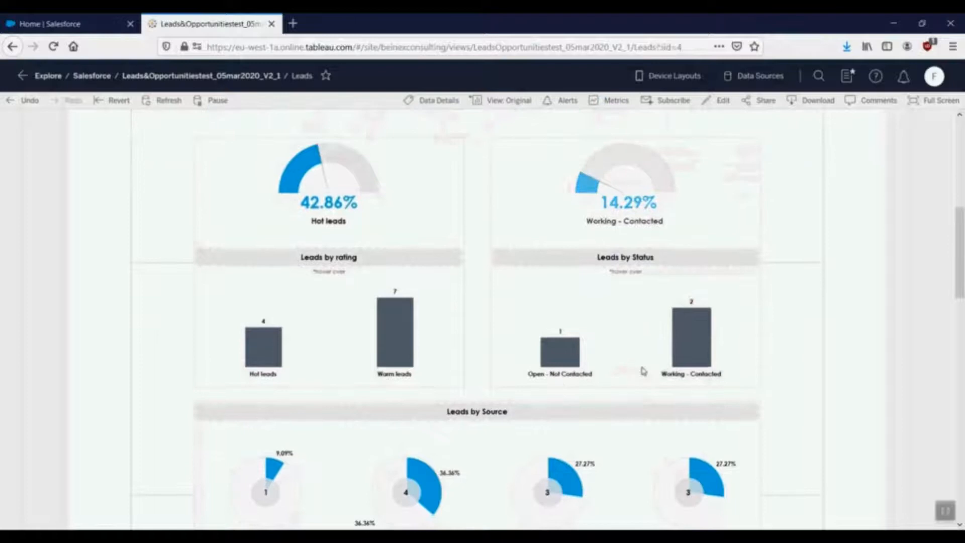
{"action": "scroll", "coordinate": [645, 379], "scroll_direction": "down", "scroll_amount": 2}
{"action": "scroll", "coordinate": [648, 374], "scroll_direction": "down", "scroll_amount": 1}
{"action": "scroll", "coordinate": [648, 374], "scroll_direction": "down", "scroll_amount": 1}
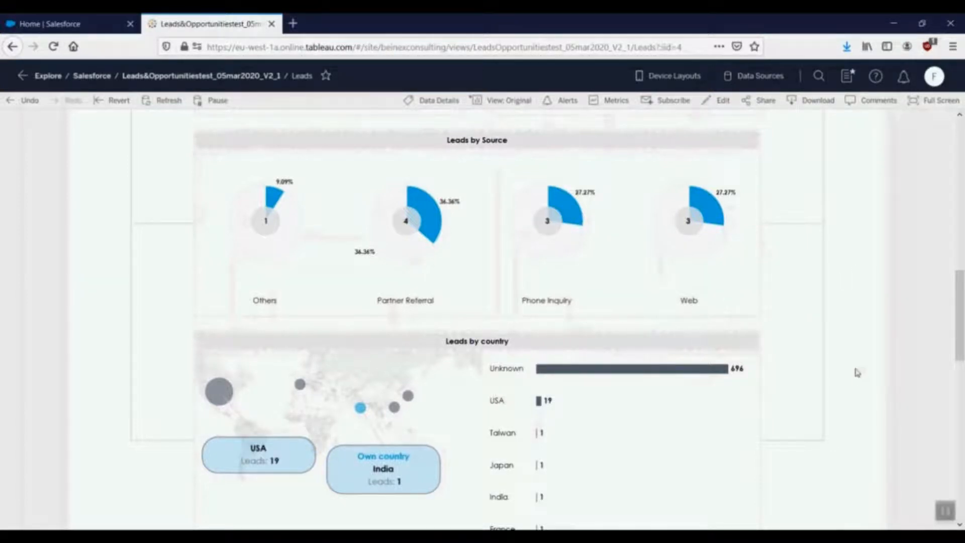
{"action": "scroll", "coordinate": [857, 373], "scroll_direction": "down", "scroll_amount": 2}
{"action": "scroll", "coordinate": [858, 372], "scroll_direction": "down", "scroll_amount": 2}
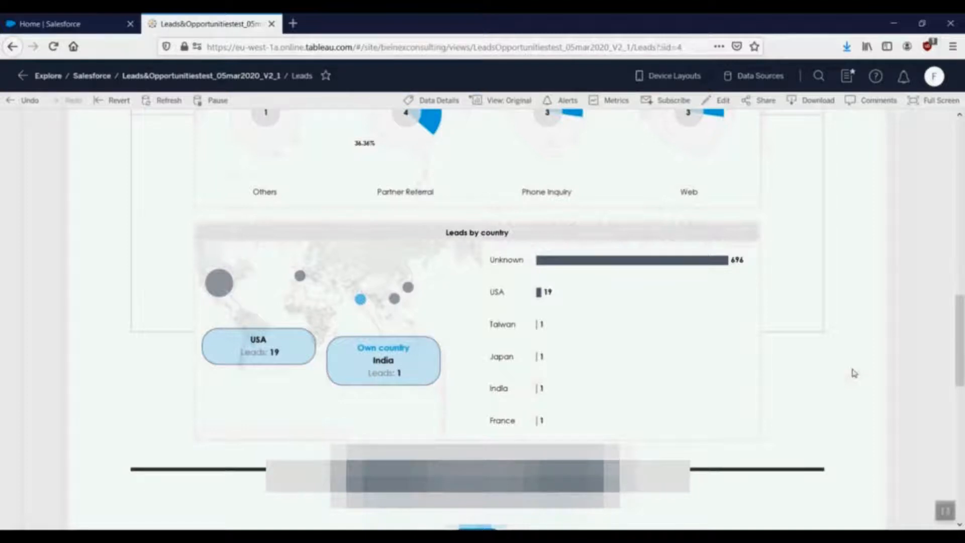
{"action": "scroll", "coordinate": [855, 470], "scroll_direction": "up", "scroll_amount": 15}
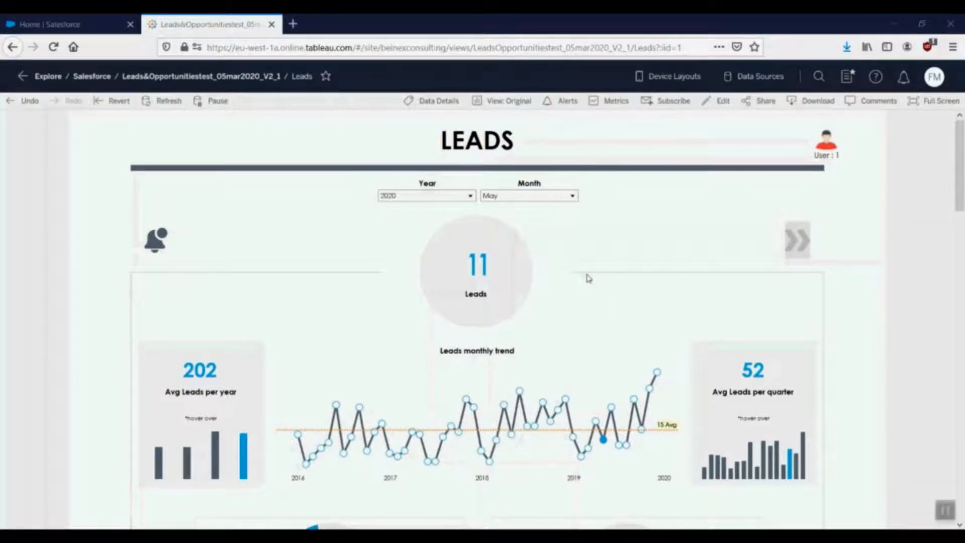
Leave the dashboard and open the site's authentication settings
{"action": "left_click", "coordinate": [46, 77]}
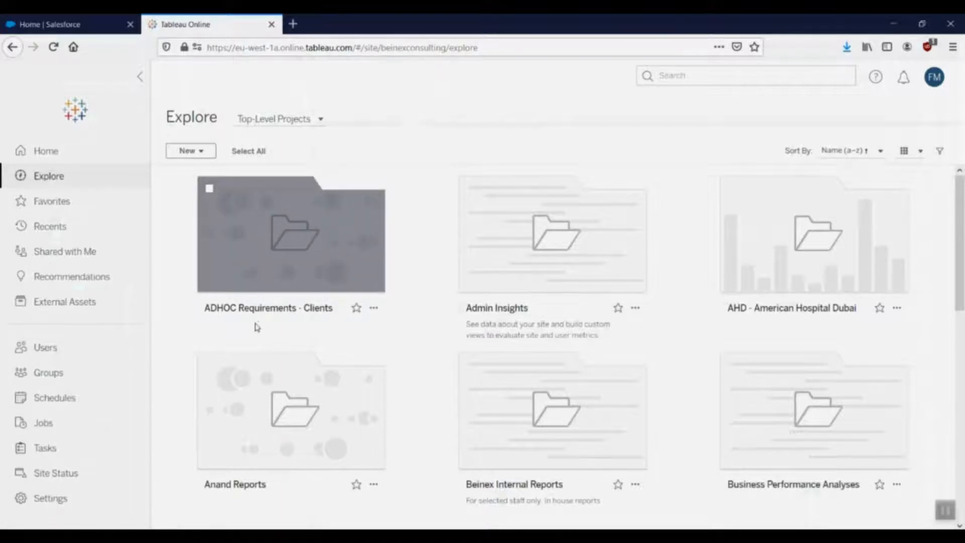
{"action": "left_click", "coordinate": [93, 501]}
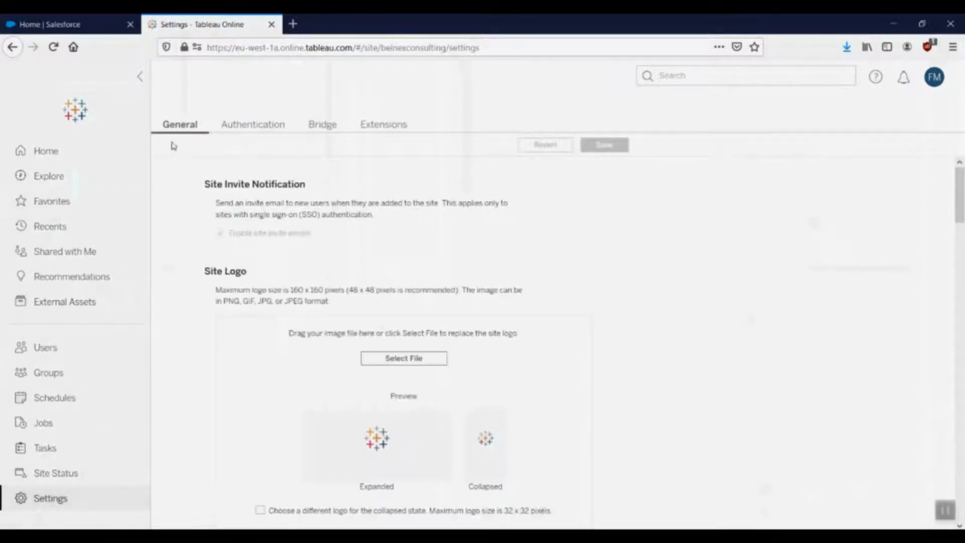
{"action": "left_click", "coordinate": [236, 125]}
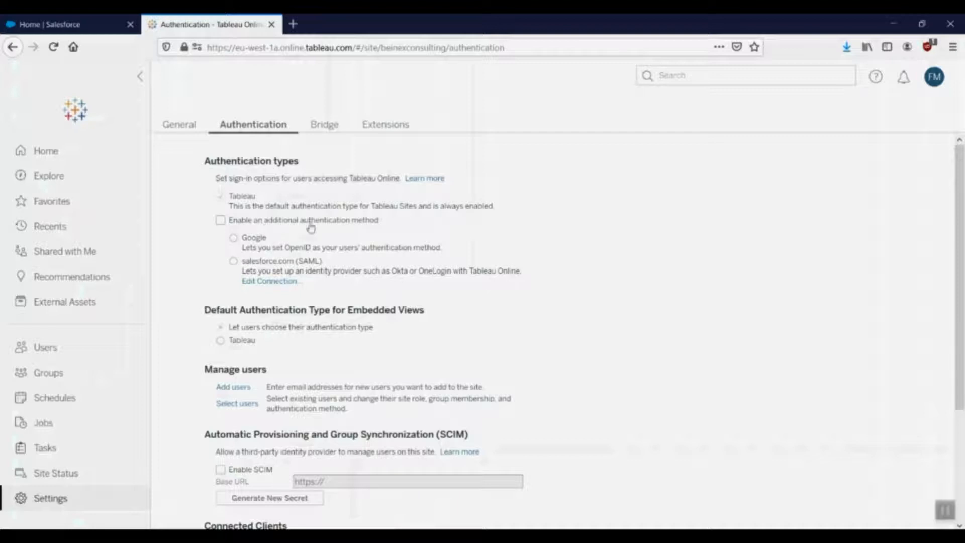
Enable an additional authentication method and choose salesforce.com (SAML), accepting the change
{"action": "left_click", "coordinate": [221, 223]}
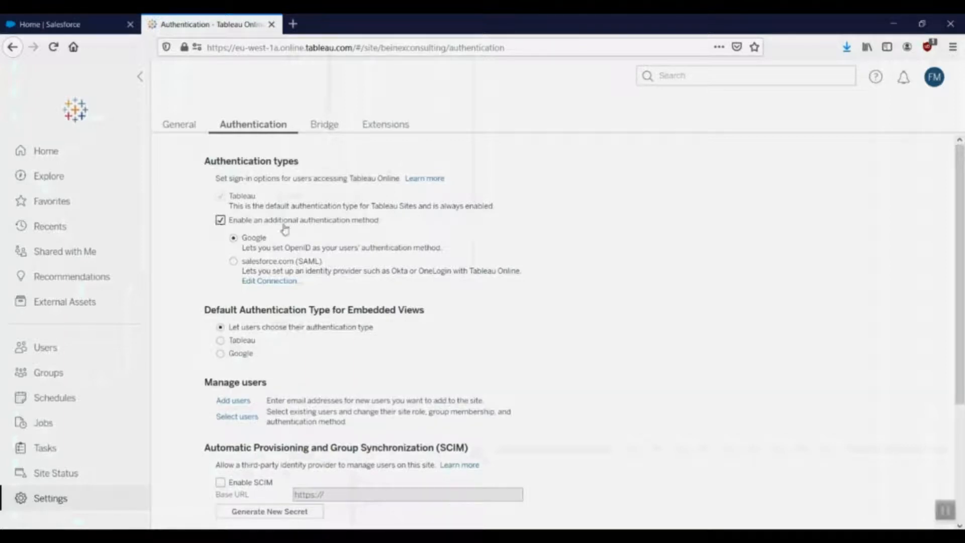
{"action": "left_click", "coordinate": [233, 263]}
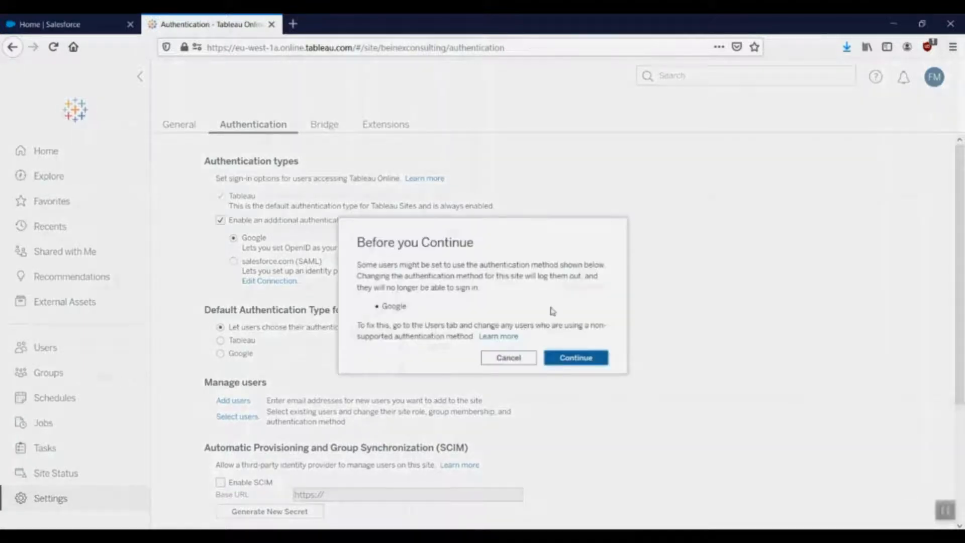
{"action": "left_click", "coordinate": [586, 358]}
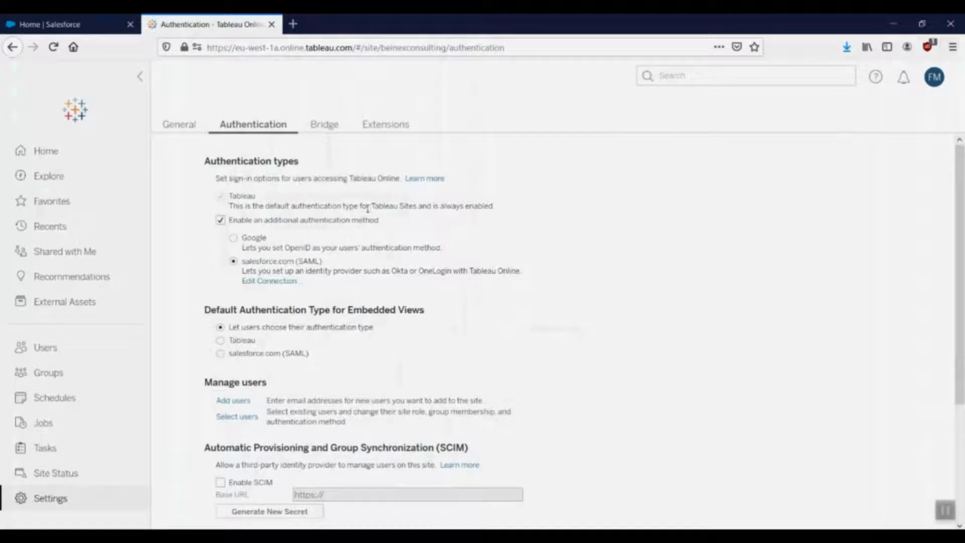
Open the SAML connection for editing and read through the metadata export and identity provider instructions
{"action": "left_click", "coordinate": [285, 285]}
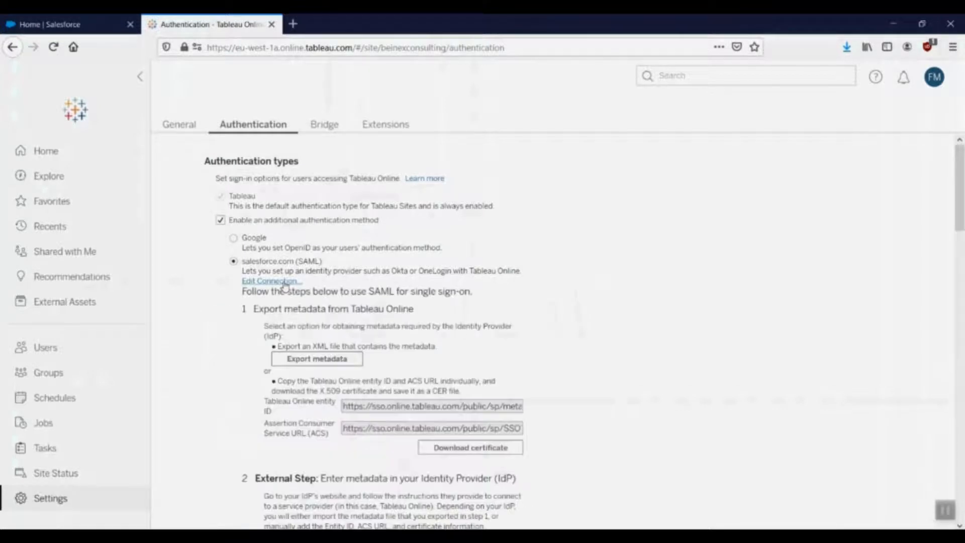
{"action": "scroll", "coordinate": [623, 290], "scroll_direction": "down", "scroll_amount": 2}
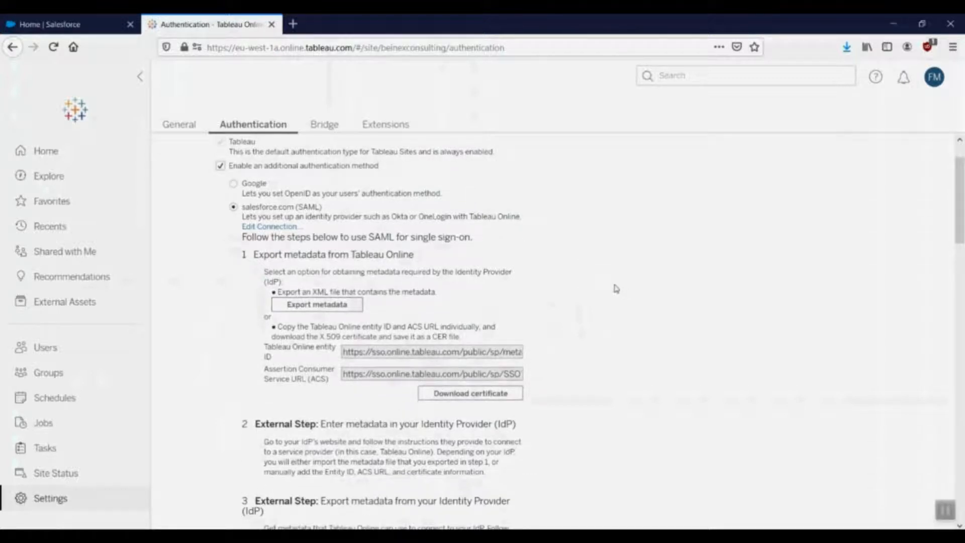
{"action": "scroll", "coordinate": [616, 289], "scroll_direction": "down", "scroll_amount": 2}
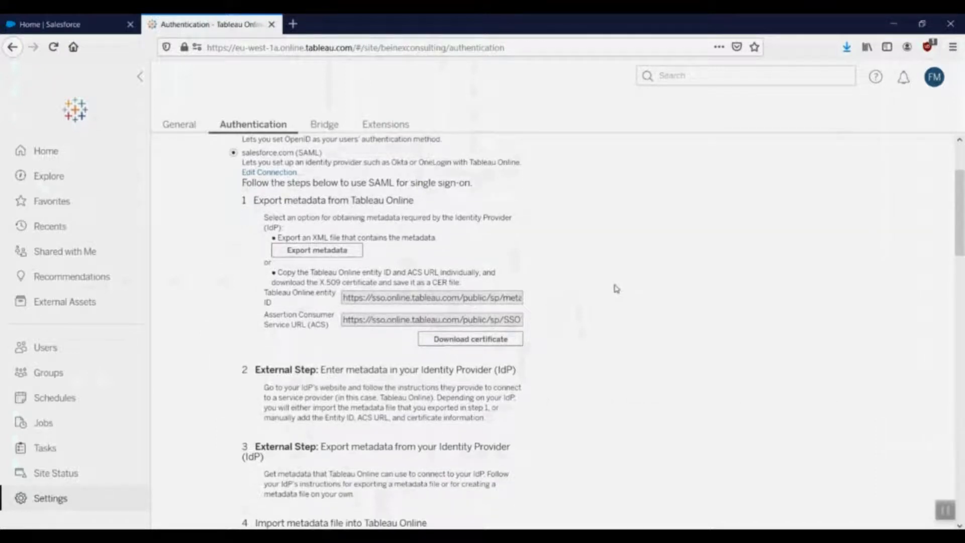
{"action": "scroll", "coordinate": [613, 285], "scroll_direction": "up", "scroll_amount": 2}
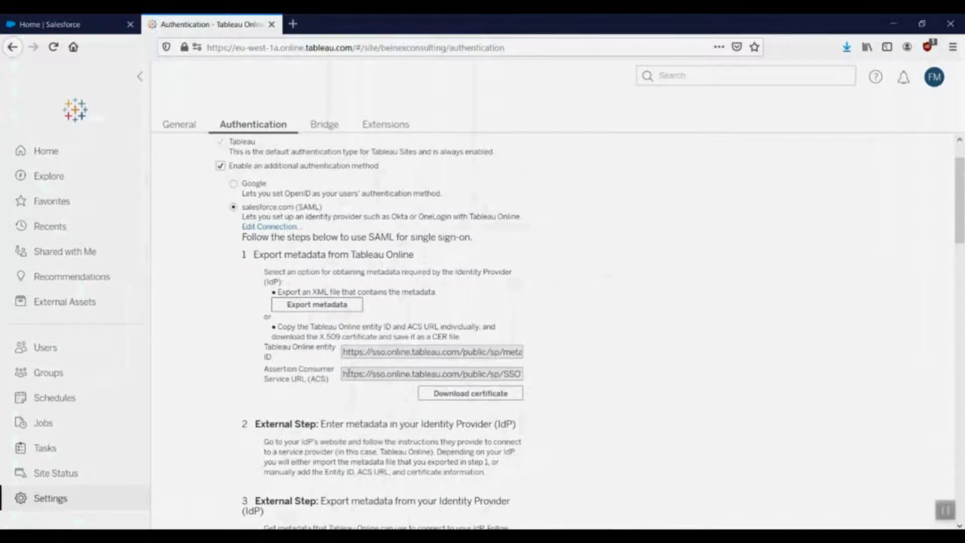
{"action": "scroll", "coordinate": [536, 373], "scroll_direction": "down", "scroll_amount": 3}
{"action": "scroll", "coordinate": [536, 374], "scroll_direction": "up", "scroll_amount": 4}
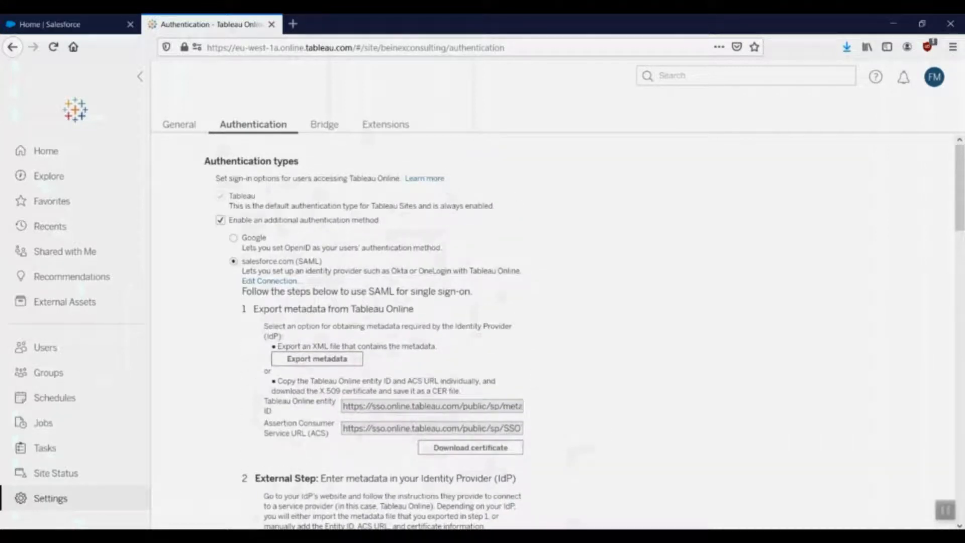
Switch to Salesforce Setup, search for "App Man" and open App Manager
{"action": "left_click", "coordinate": [20, 21]}
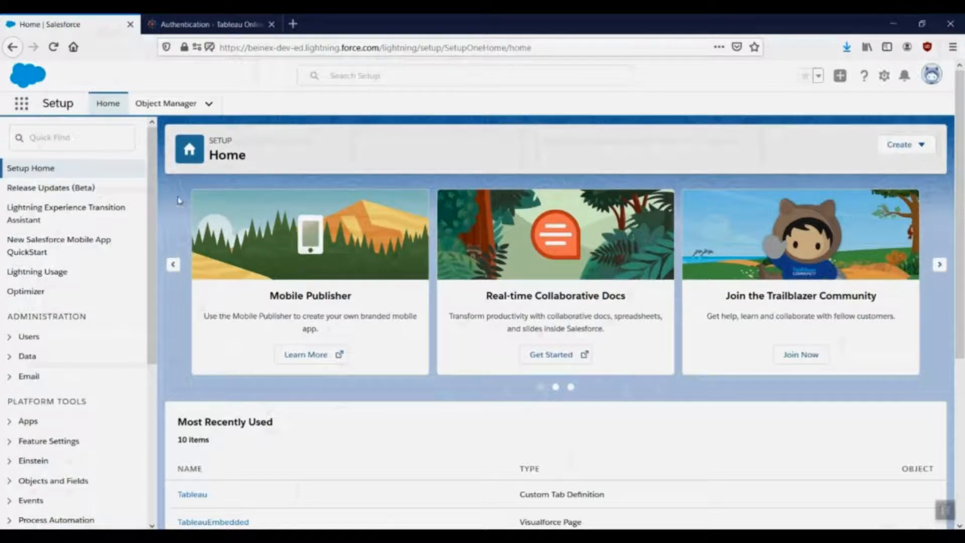
{"action": "left_click", "coordinate": [79, 138]}
{"action": "type", "text": "App Man"}
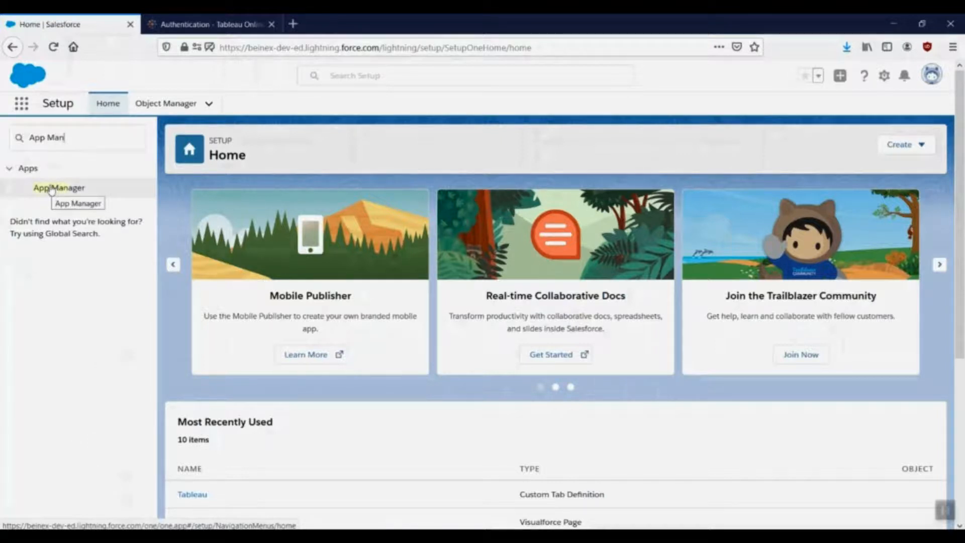
{"action": "left_click", "coordinate": [52, 188]}
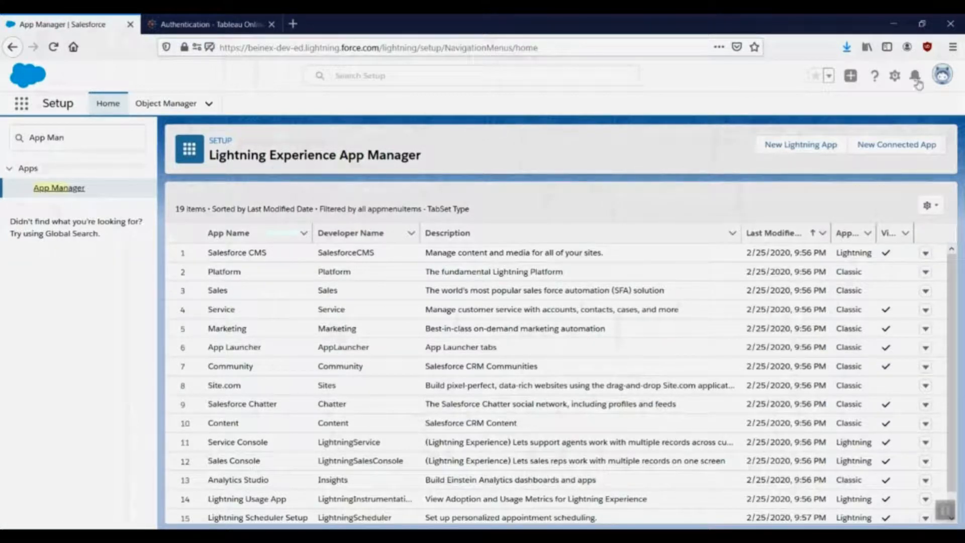
Start a new connected app and name it Tableau Online
{"action": "left_click", "coordinate": [884, 154]}
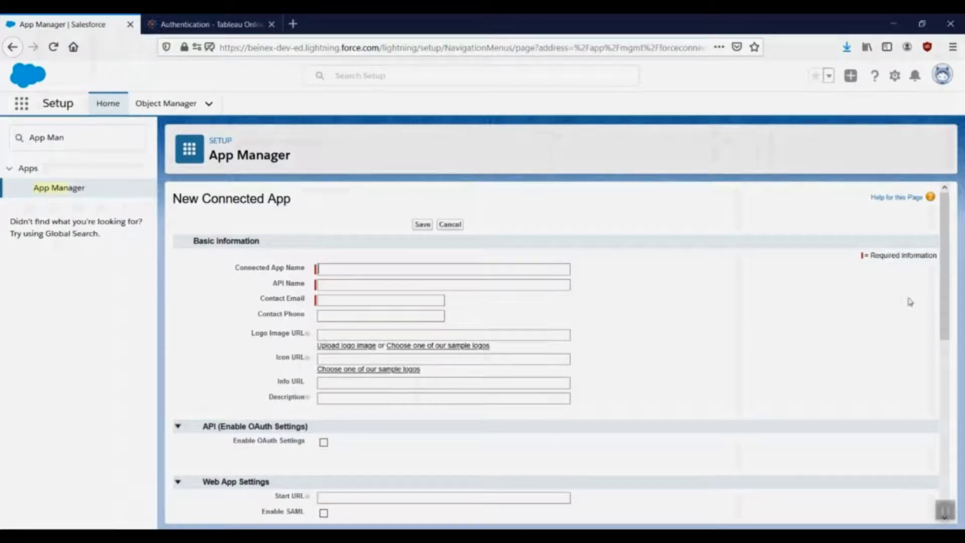
{"action": "left_click_drag", "start_coordinate": [863, 260], "coordinate": [933, 259]}
{"action": "left_click", "coordinate": [448, 272]}
{"action": "type", "text": "Tableau On"}
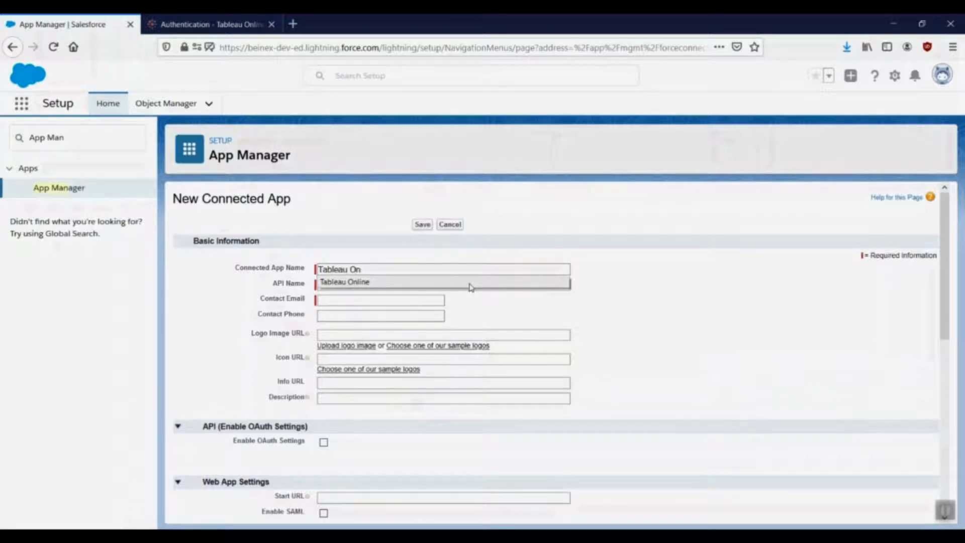
{"action": "type", "text": "line"}
{"action": "left_click", "coordinate": [647, 283]}
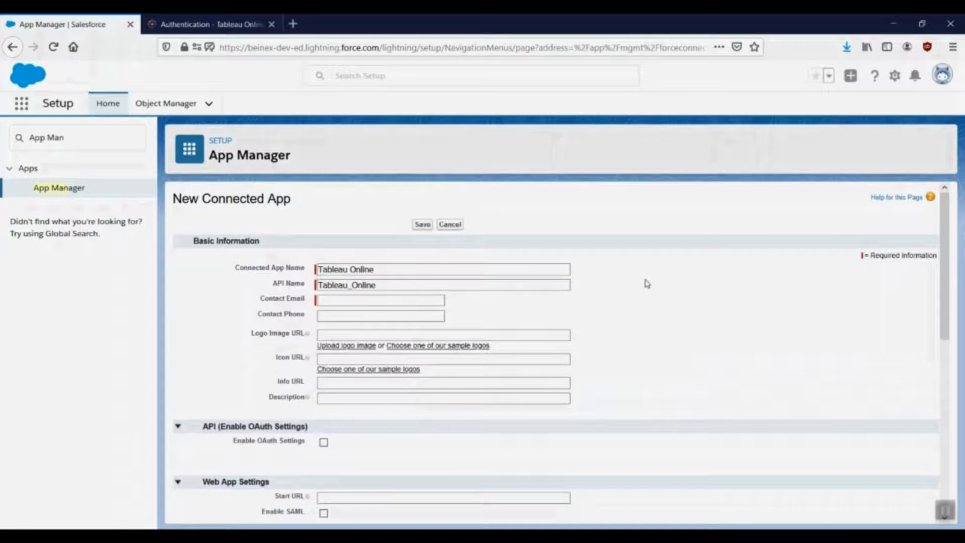
Fill in the connected app's contact email
{"action": "left_click", "coordinate": [396, 299]}
{"action": "type", "text": "user@example.com"}
{"action": "scroll", "coordinate": [633, 334], "scroll_direction": "down", "scroll_amount": 2}
{"action": "scroll", "coordinate": [632, 335], "scroll_direction": "up", "scroll_amount": 2}
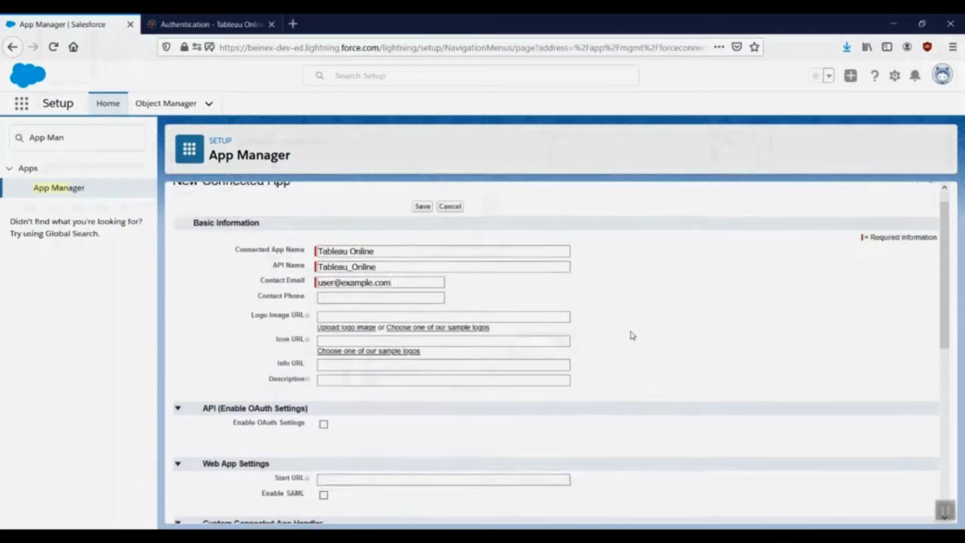
{"action": "scroll", "coordinate": [632, 334], "scroll_direction": "down", "scroll_amount": 4}
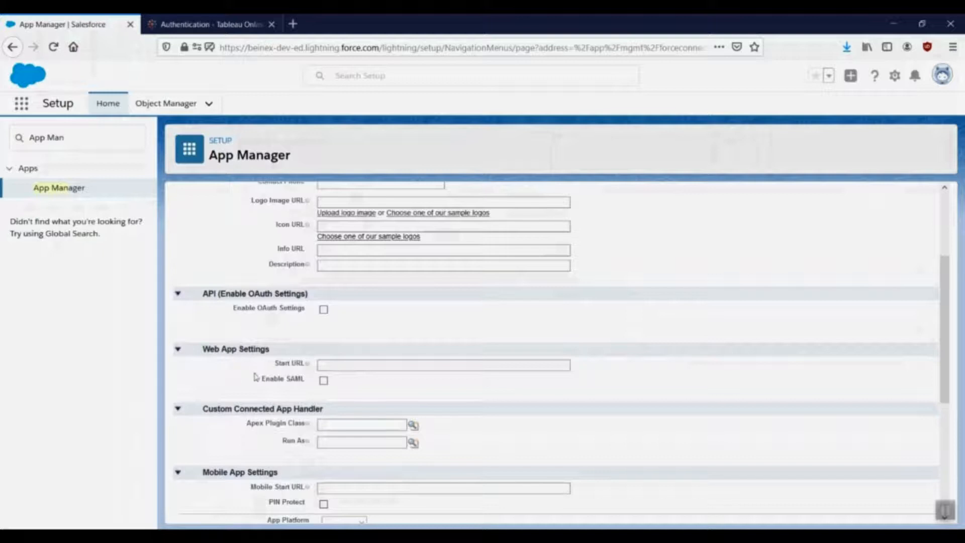
Enable SAML for the connected app and fill in the Entity Id and ACS URL from Tableau Online's authentication settings
{"action": "left_click", "coordinate": [324, 381]}
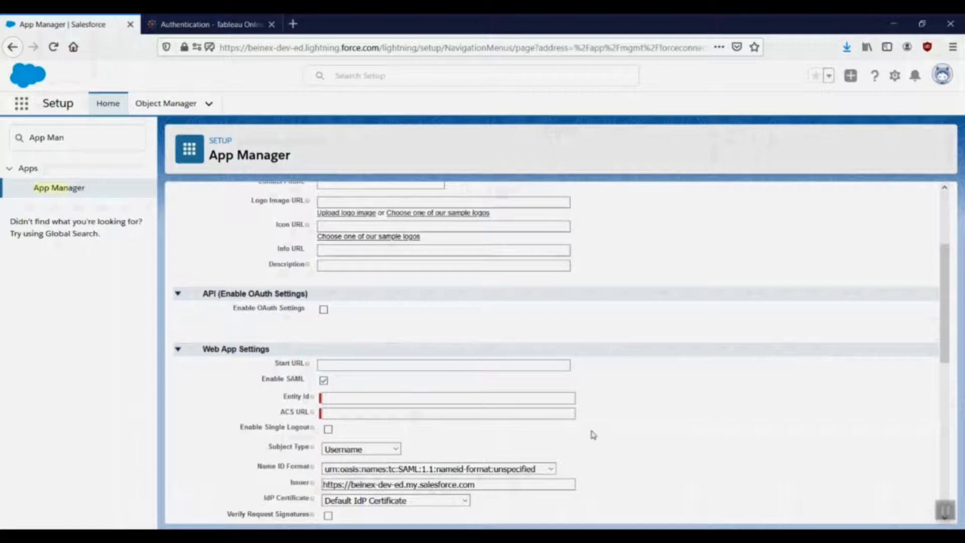
{"action": "left_click", "coordinate": [560, 400]}
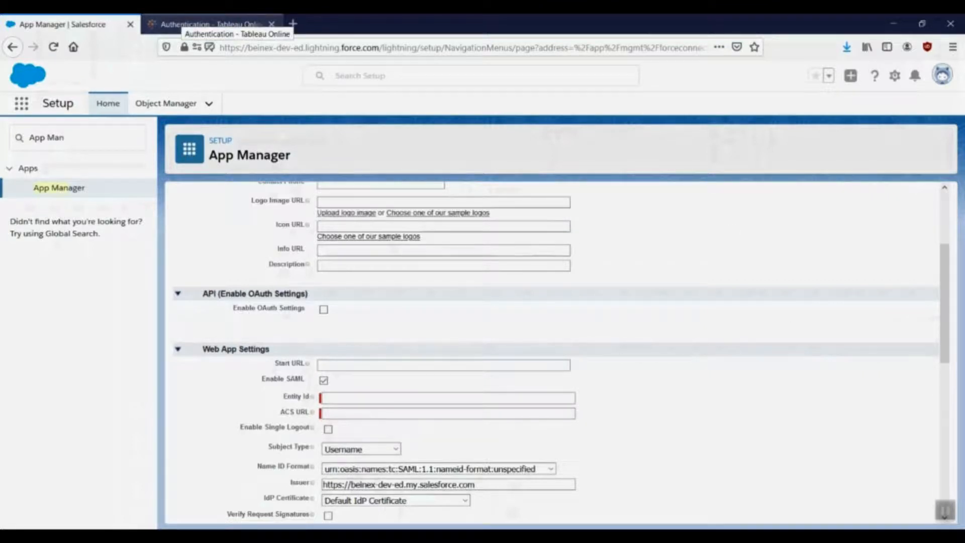
{"action": "left_click", "coordinate": [208, 24]}
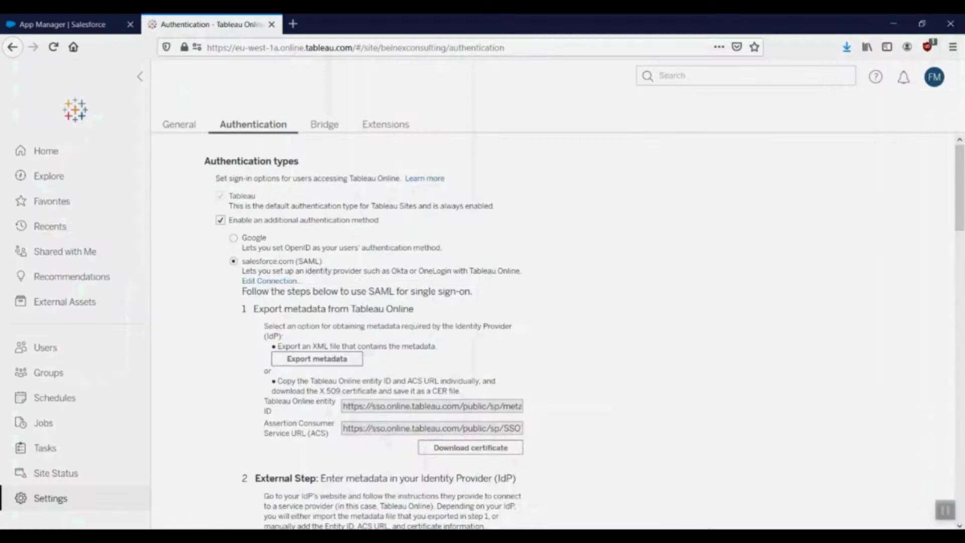
{"action": "key", "text": "ctrl+shift+Tab"}
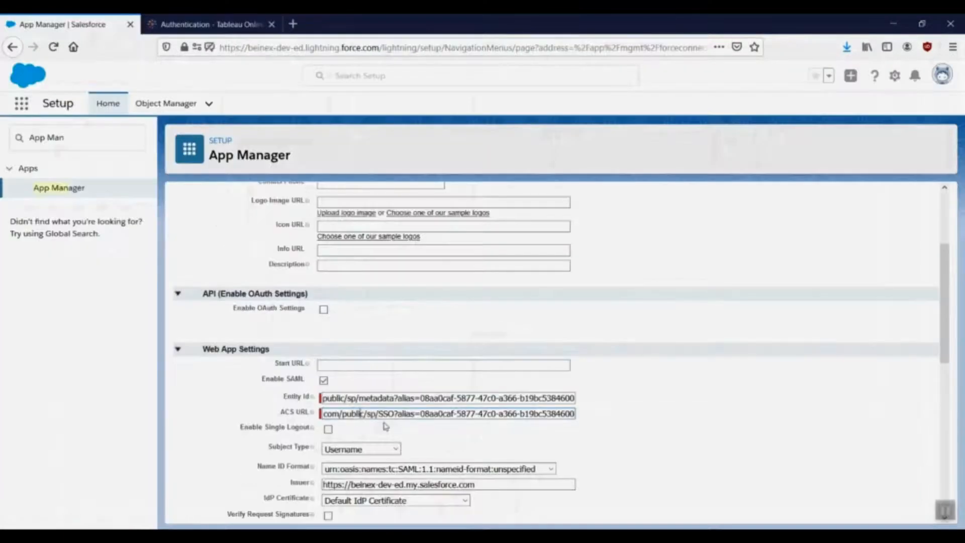
{"action": "key", "text": "Home"}
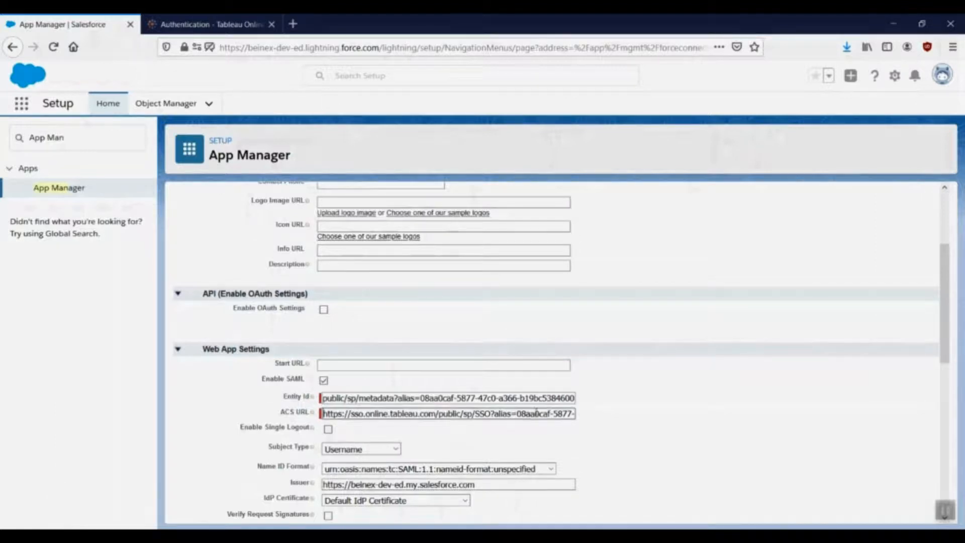
Save the new connected app, leaving the remaining web, mobile and canvas app settings at their defaults
{"action": "scroll", "coordinate": [378, 441], "scroll_direction": "down", "scroll_amount": 2}
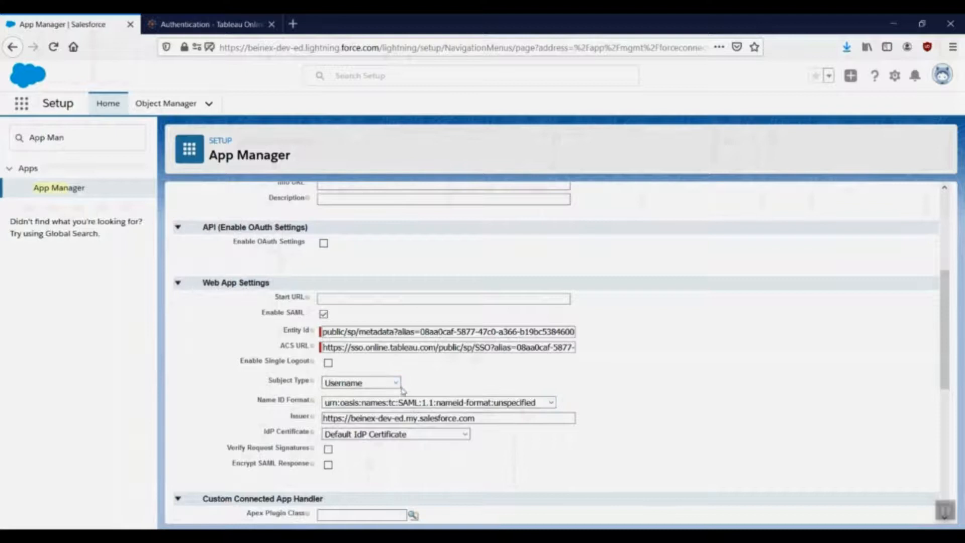
{"action": "scroll", "coordinate": [402, 390], "scroll_direction": "down", "scroll_amount": 2}
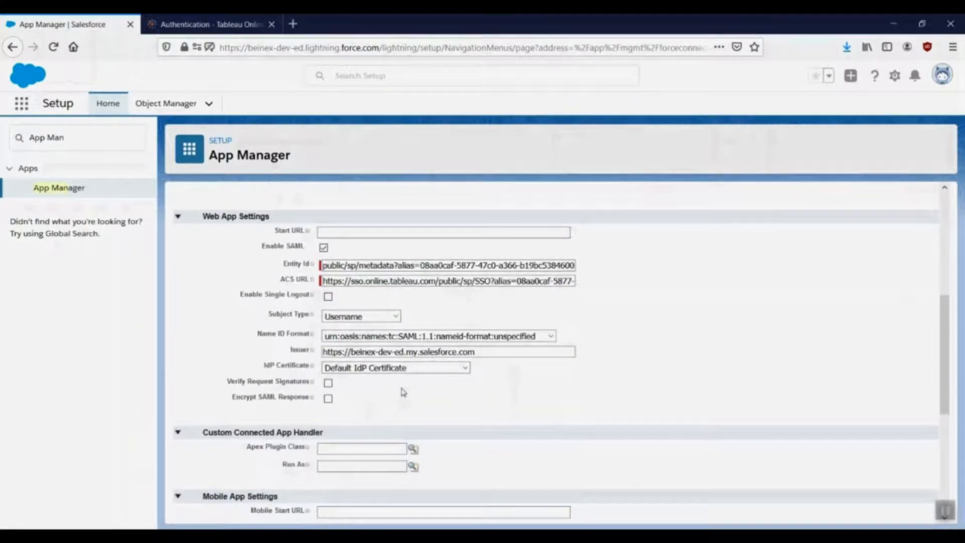
{"action": "scroll", "coordinate": [403, 392], "scroll_direction": "down", "scroll_amount": 5}
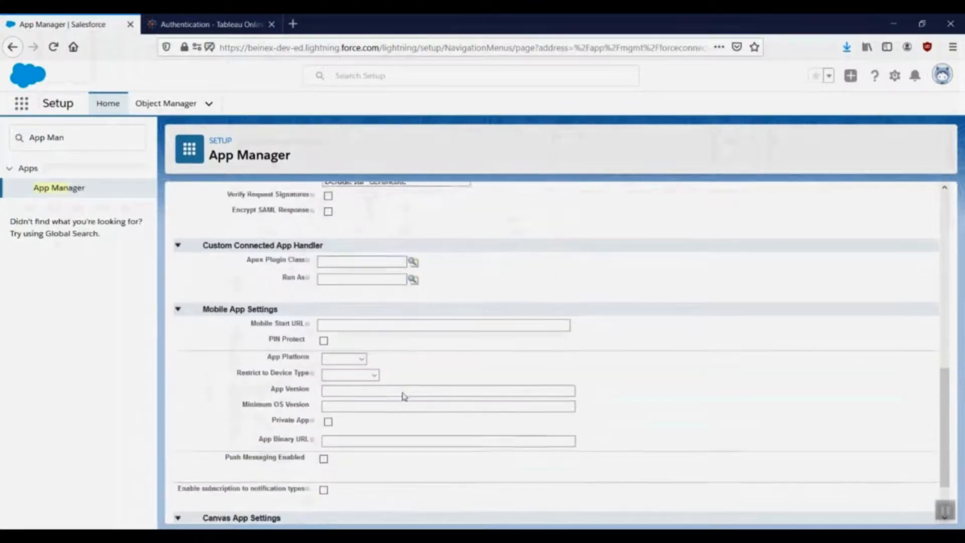
{"action": "scroll", "coordinate": [408, 392], "scroll_direction": "down", "scroll_amount": 2}
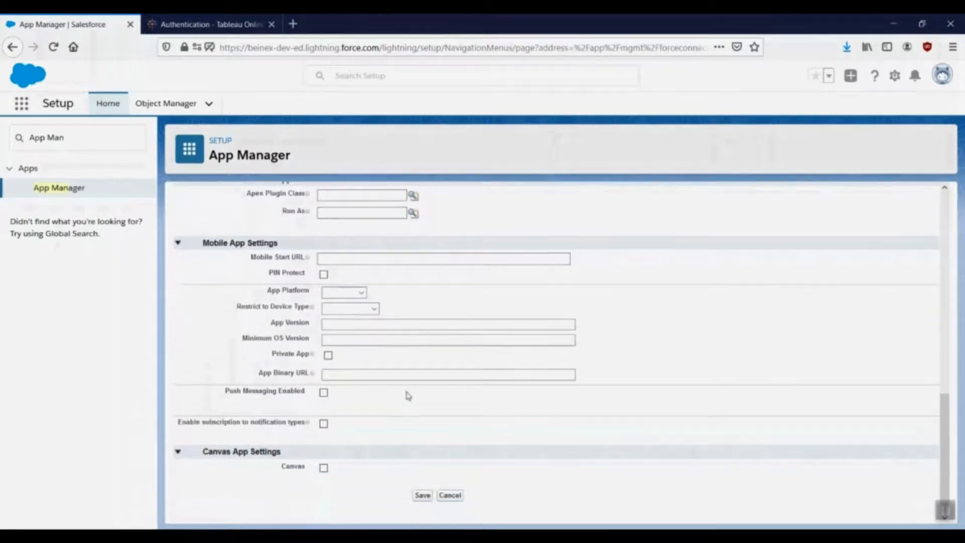
{"action": "scroll", "coordinate": [486, 400], "scroll_direction": "up", "scroll_amount": 12}
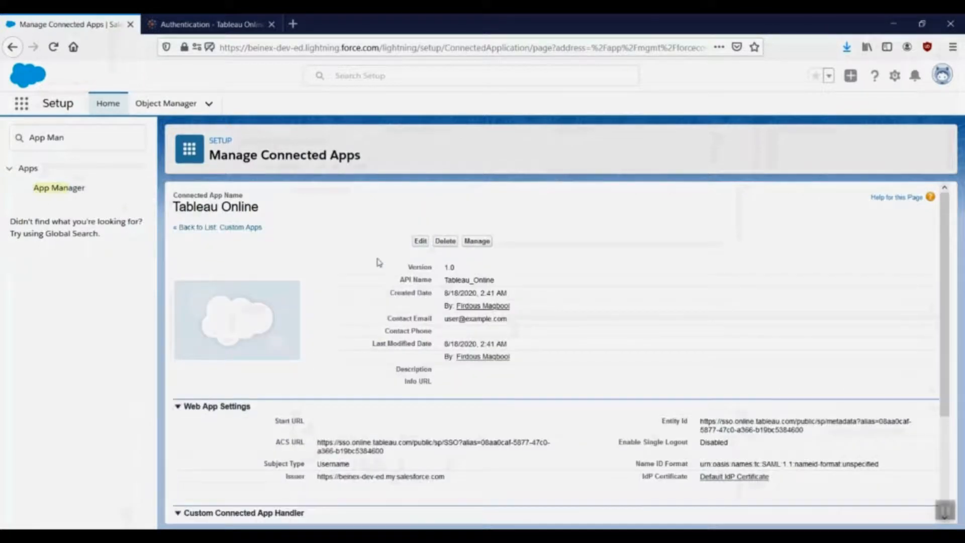
Check the saved Tableau Online connected app's details and open its management page
{"action": "scroll", "coordinate": [380, 263], "scroll_direction": "down", "scroll_amount": 2}
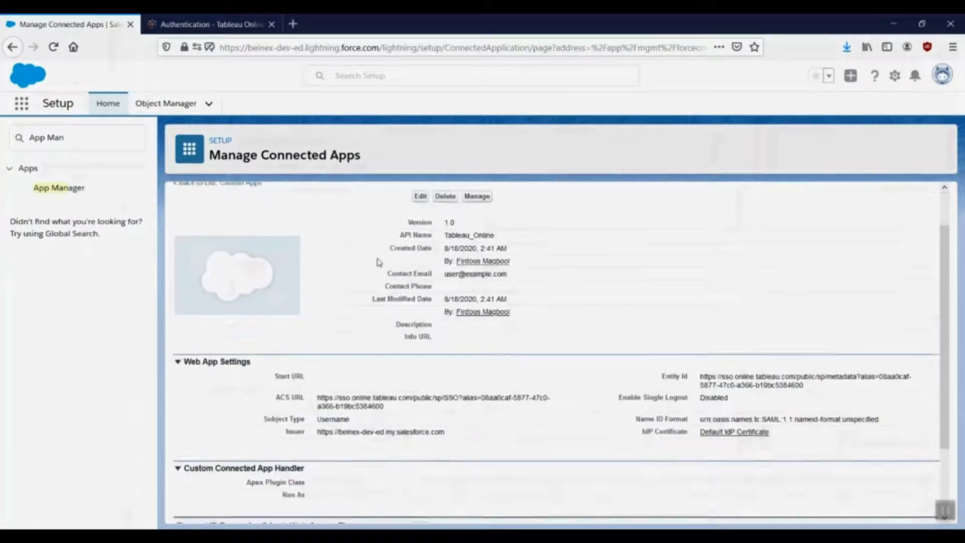
{"action": "scroll", "coordinate": [380, 263], "scroll_direction": "up", "scroll_amount": 2}
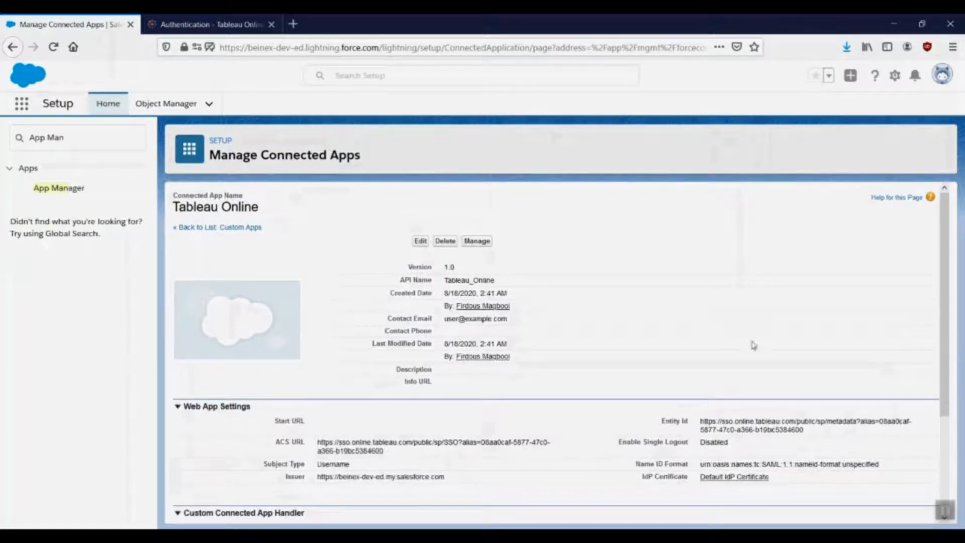
{"action": "scroll", "coordinate": [748, 326], "scroll_direction": "down", "scroll_amount": 3}
{"action": "scroll", "coordinate": [752, 346], "scroll_direction": "up", "scroll_amount": 3}
{"action": "left_click", "coordinate": [487, 246]}
Download the organization's SAML metadata from the connected app's SAML Login Information and save the XML file
{"action": "scroll", "coordinate": [421, 310], "scroll_direction": "down", "scroll_amount": 2}
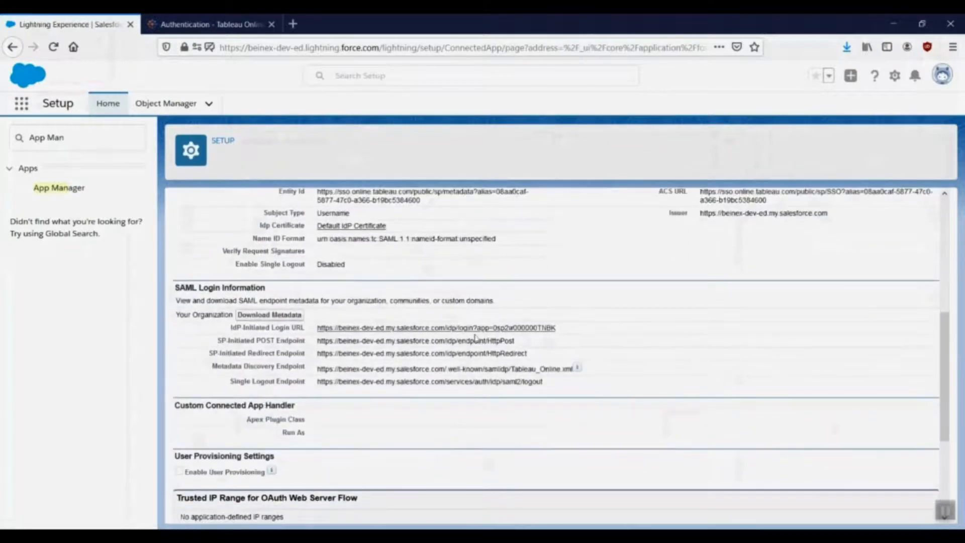
{"action": "scroll", "coordinate": [452, 326], "scroll_direction": "up", "scroll_amount": 5}
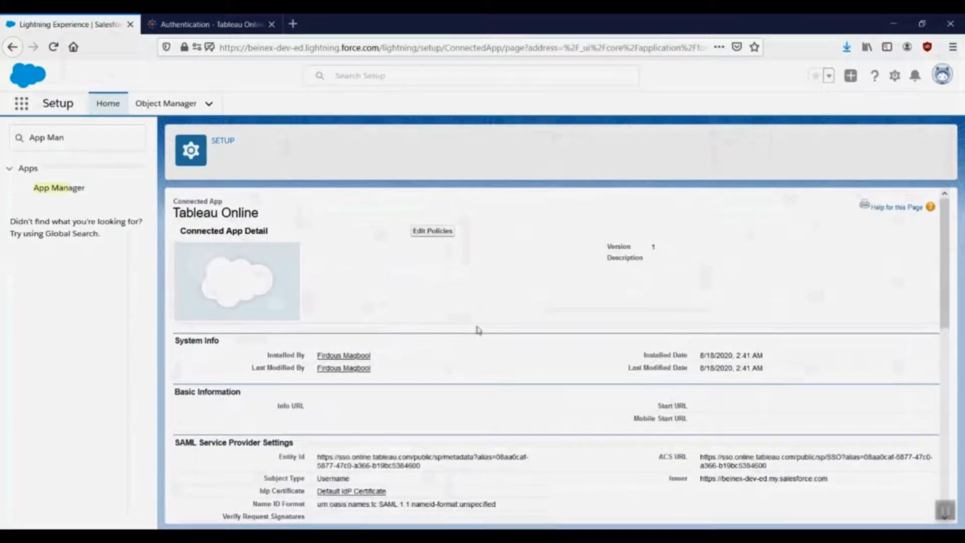
{"action": "scroll", "coordinate": [517, 307], "scroll_direction": "down", "scroll_amount": 5}
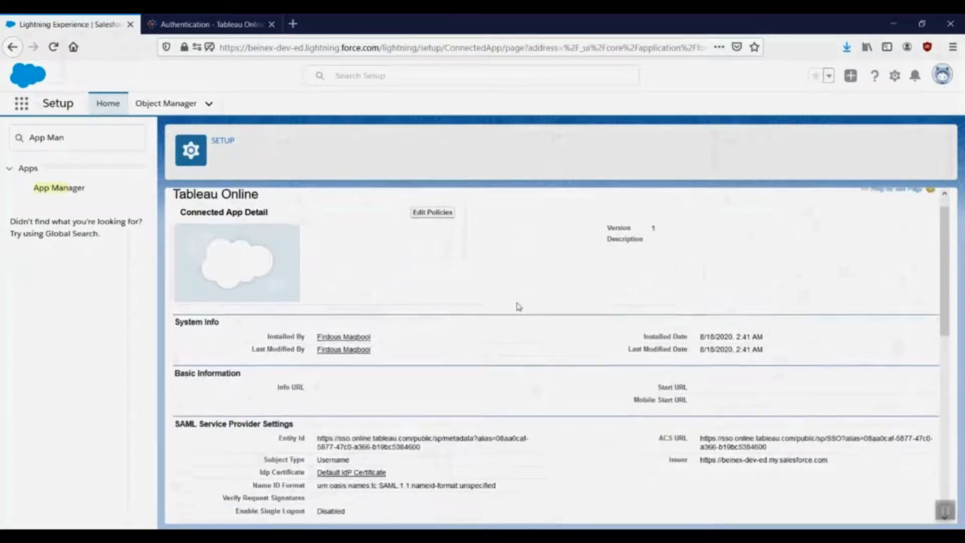
{"action": "left_click", "coordinate": [289, 317]}
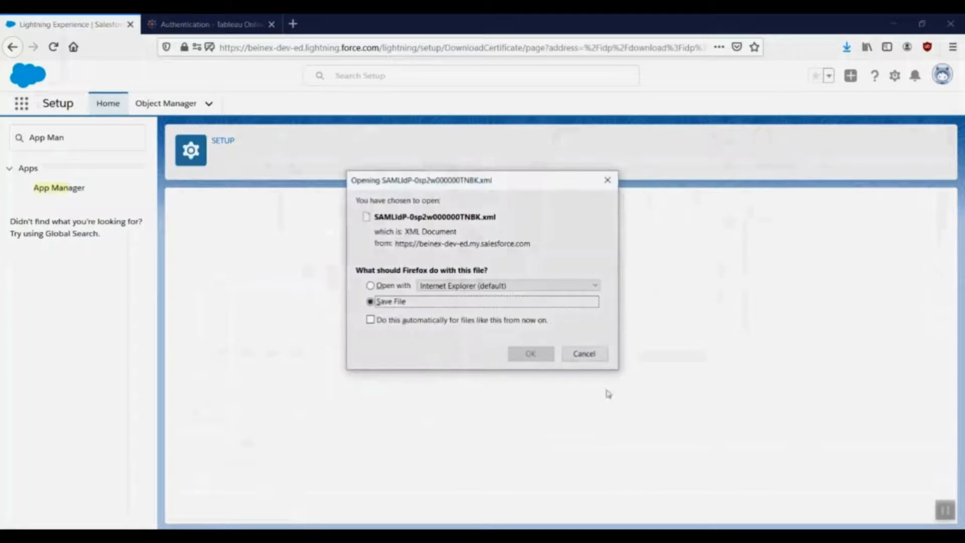
{"action": "left_click", "coordinate": [543, 358]}
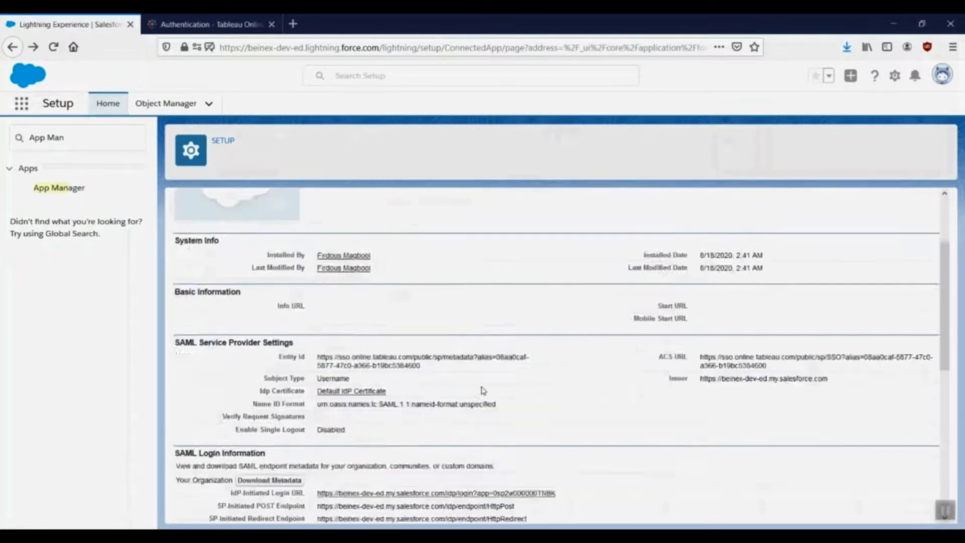
Copy the IdP-Initiated Login URL from the connected app's SAML Login Information
{"action": "scroll", "coordinate": [483, 390], "scroll_direction": "down", "scroll_amount": 15}
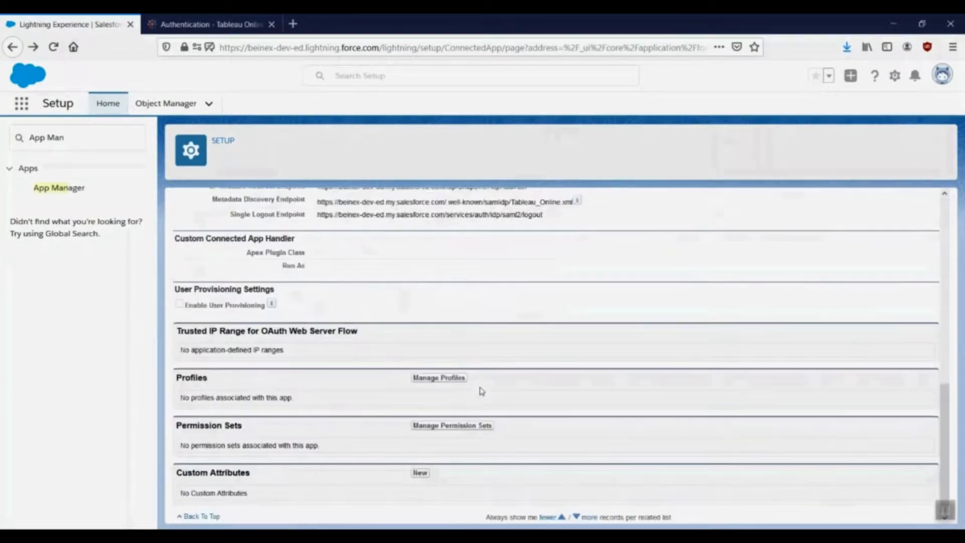
{"action": "scroll", "coordinate": [505, 379], "scroll_direction": "up", "scroll_amount": 3}
{"action": "scroll", "coordinate": [504, 379], "scroll_direction": "up", "scroll_amount": 5}
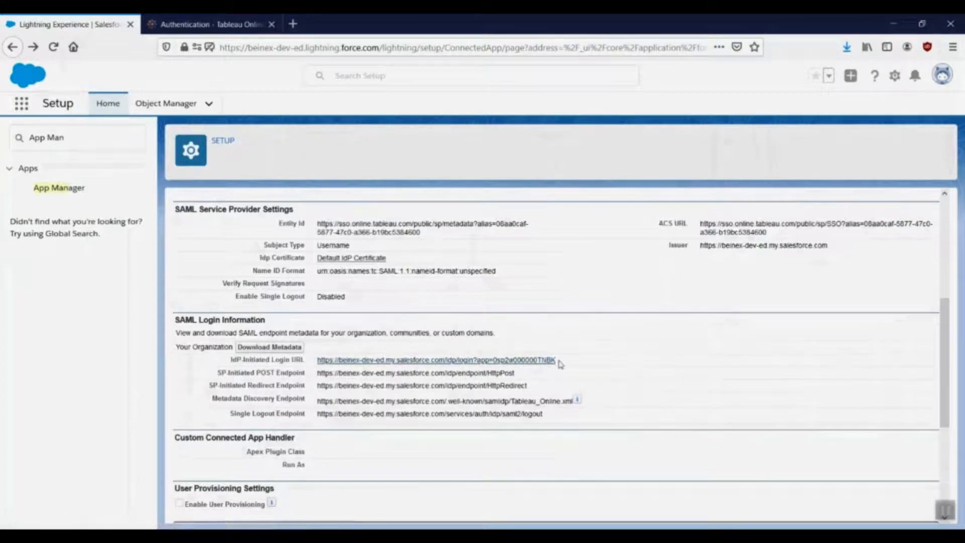
{"action": "left_click_drag", "start_coordinate": [560, 362], "coordinate": [322, 367]}
Edit the connected app's policies to use the copied IdP-Initiated Login URL as the Start URL, and save
{"action": "scroll", "coordinate": [568, 392], "scroll_direction": "down", "scroll_amount": 3}
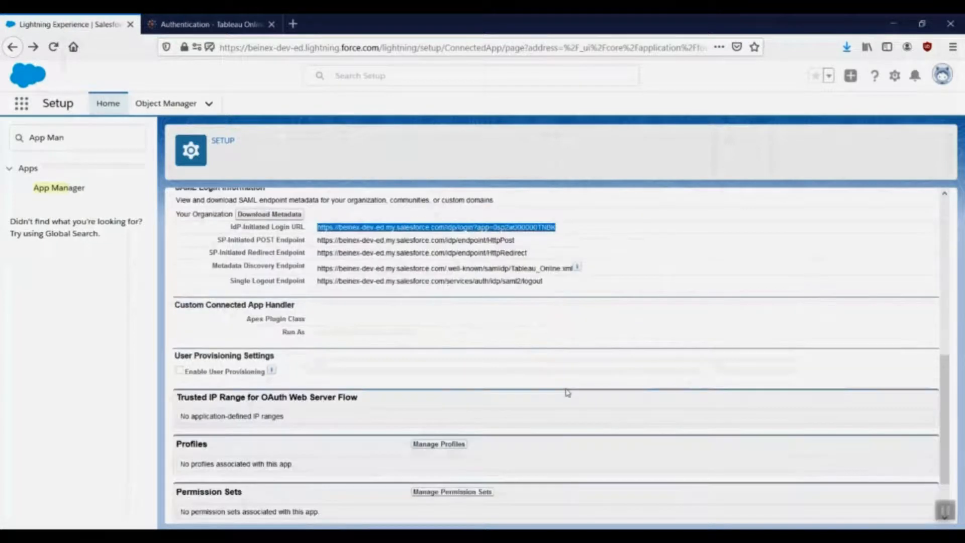
{"action": "scroll", "coordinate": [568, 393], "scroll_direction": "up", "scroll_amount": 6}
{"action": "scroll", "coordinate": [569, 395], "scroll_direction": "down", "scroll_amount": 5}
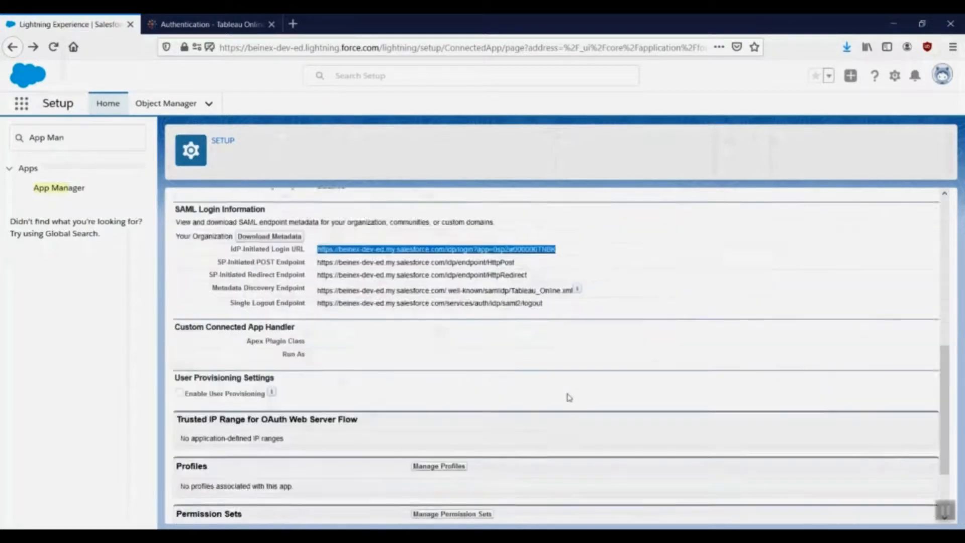
{"action": "scroll", "coordinate": [570, 397], "scroll_direction": "up", "scroll_amount": 7}
{"action": "scroll", "coordinate": [571, 398], "scroll_direction": "up", "scroll_amount": 1}
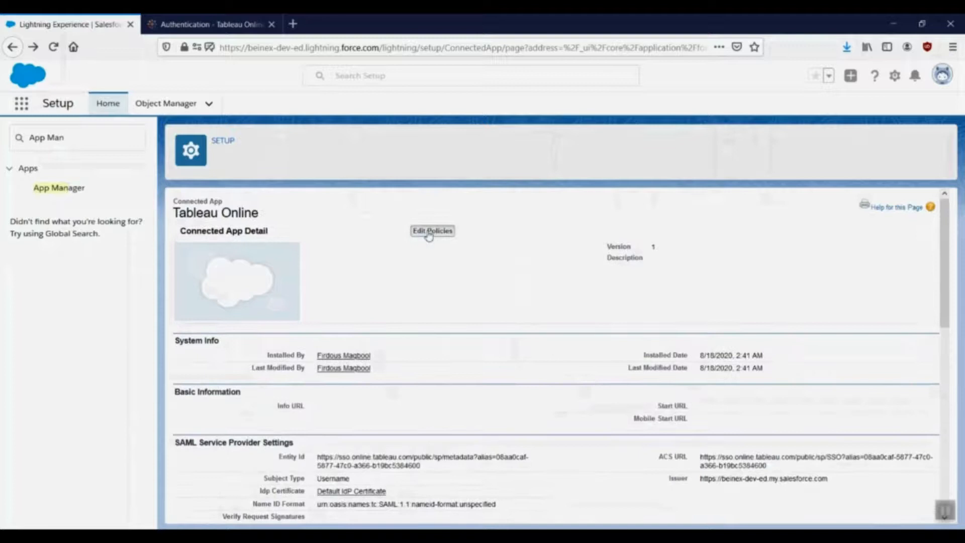
{"action": "left_click", "coordinate": [428, 230]}
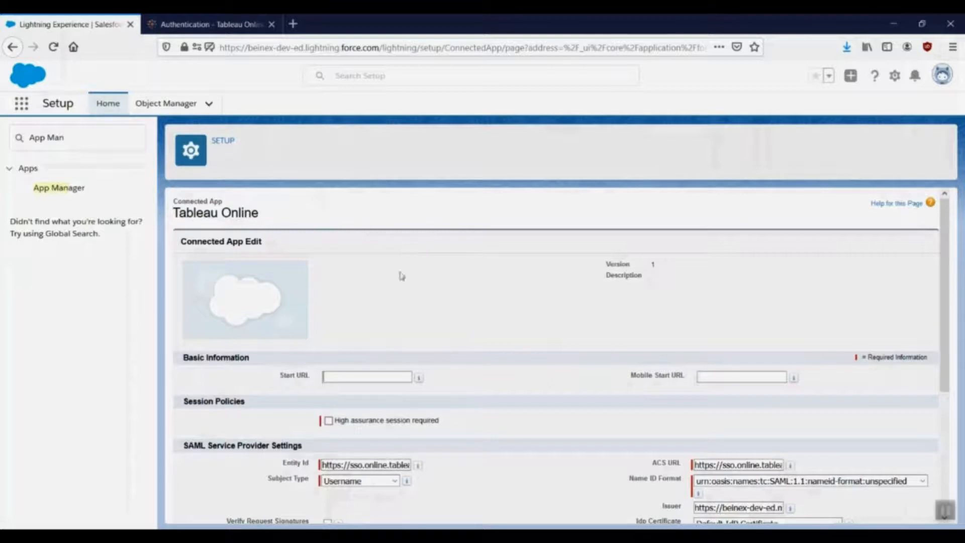
{"action": "left_click", "coordinate": [339, 376]}
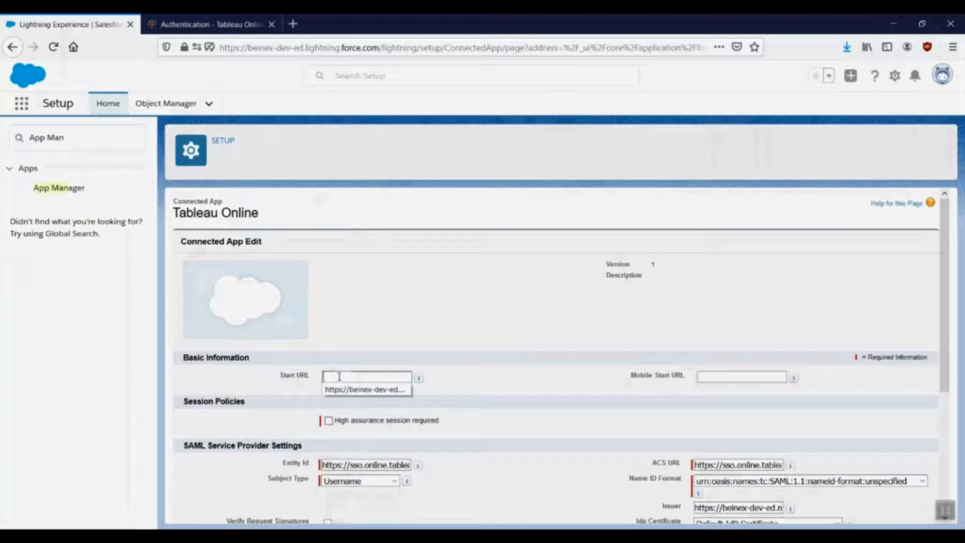
{"action": "key", "text": "ctrl+v"}
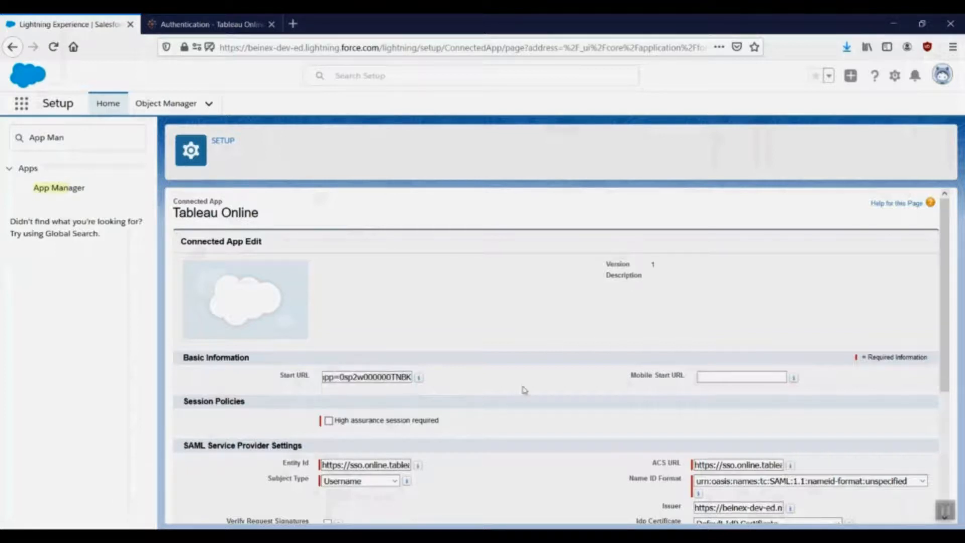
{"action": "scroll", "coordinate": [539, 371], "scroll_direction": "down", "scroll_amount": 4}
{"action": "left_click", "coordinate": [410, 510]}
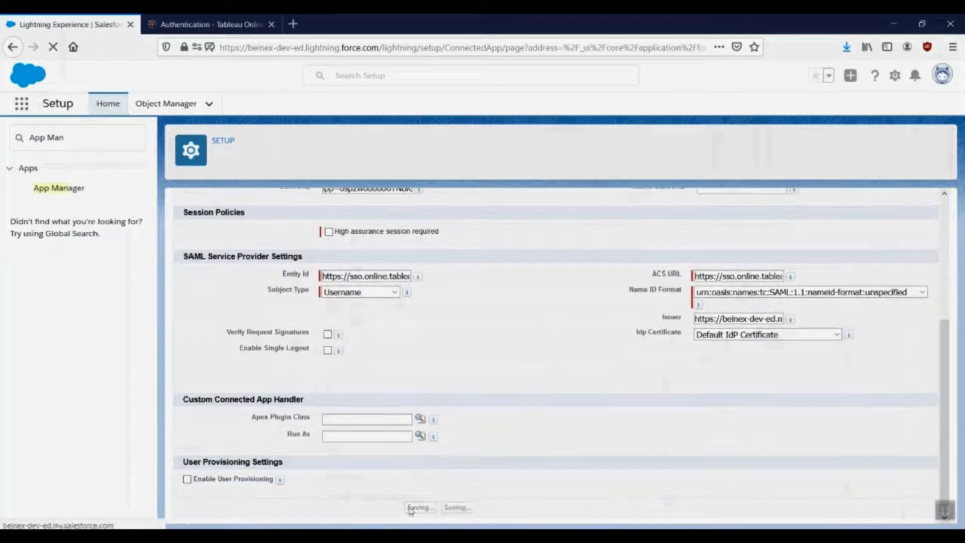
{"action": "left_click_drag", "start_coordinate": [877, 408], "coordinate": [702, 409]}
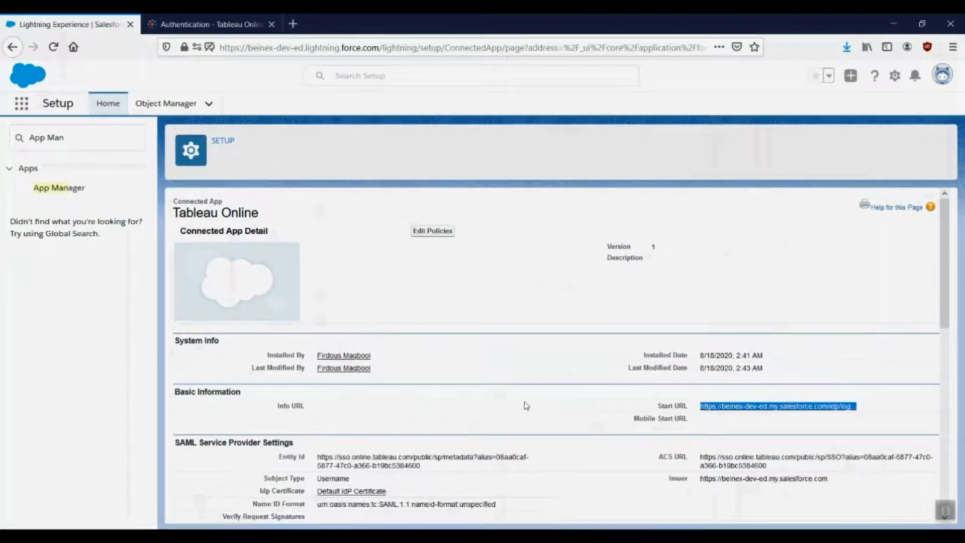
Assign the System Administrator profile to the Tableau Online connected app and save the profile assignment
{"action": "scroll", "coordinate": [527, 405], "scroll_direction": "down", "scroll_amount": 10}
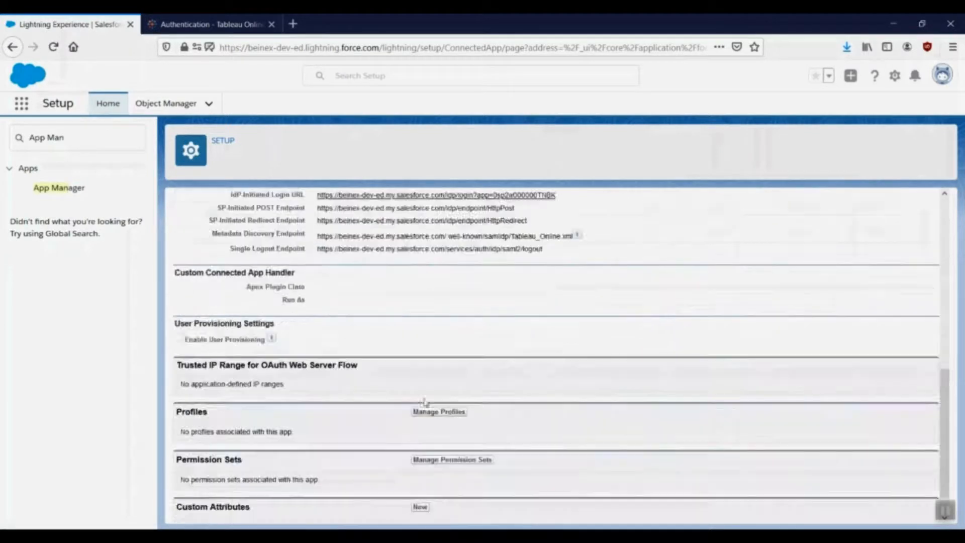
{"action": "left_click_drag", "start_coordinate": [215, 415], "coordinate": [168, 424]}
{"action": "left_click", "coordinate": [335, 425]}
{"action": "left_click", "coordinate": [444, 416]}
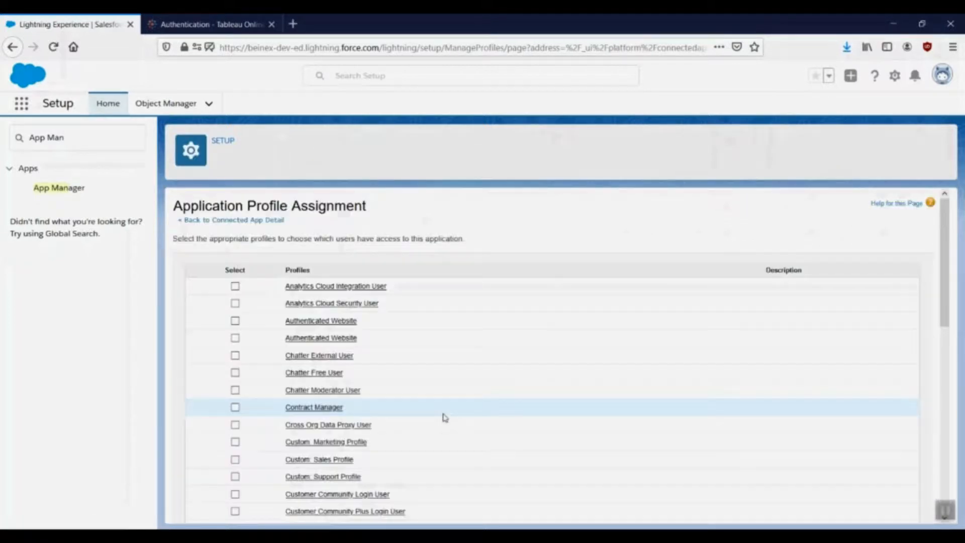
{"action": "scroll", "coordinate": [379, 386], "scroll_direction": "down", "scroll_amount": 5}
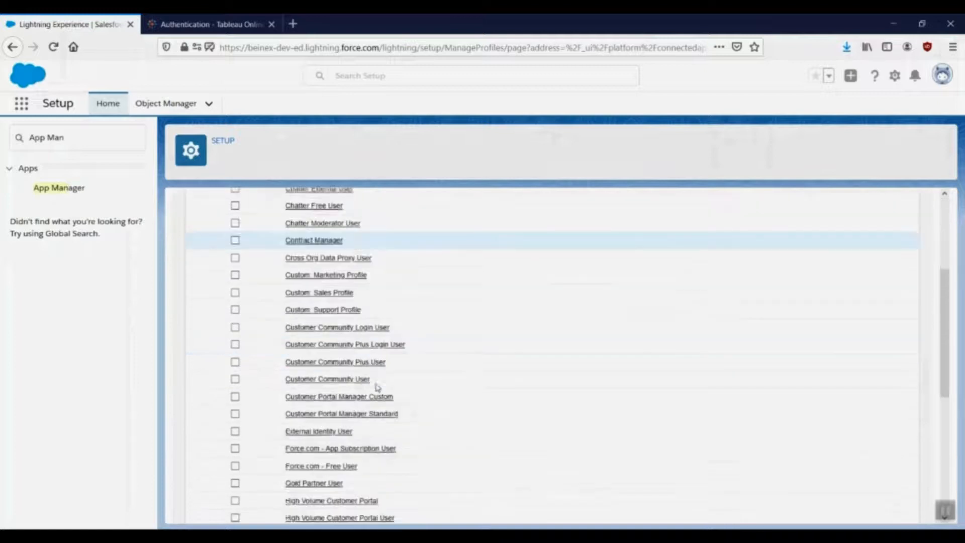
{"action": "scroll", "coordinate": [377, 387], "scroll_direction": "down", "scroll_amount": 3}
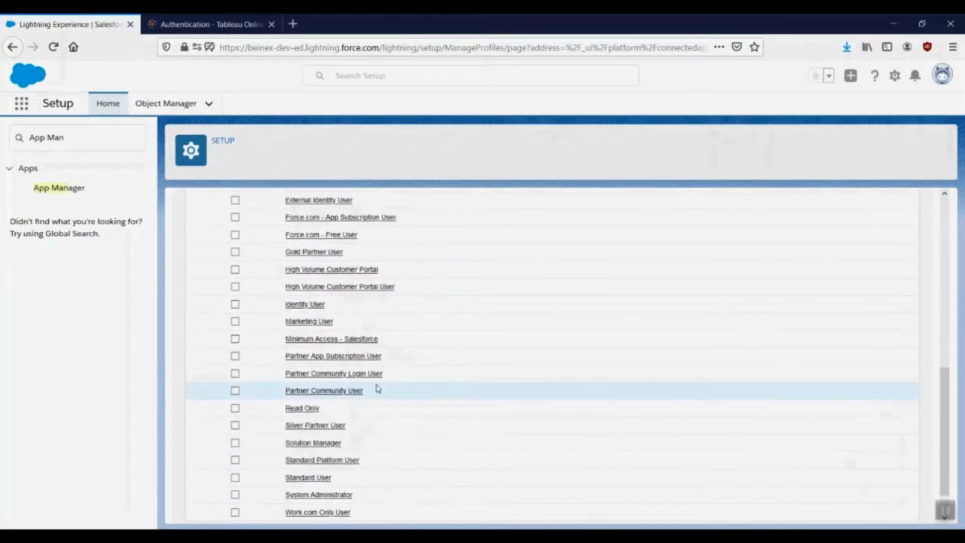
{"action": "scroll", "coordinate": [378, 388], "scroll_direction": "down", "scroll_amount": 1}
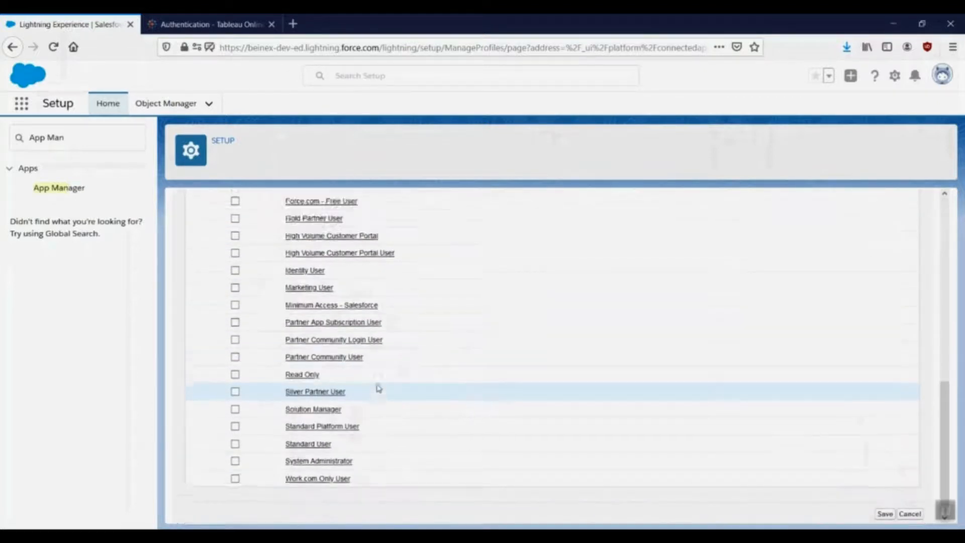
{"action": "scroll", "coordinate": [378, 387], "scroll_direction": "up", "scroll_amount": 10}
{"action": "scroll", "coordinate": [379, 387], "scroll_direction": "down", "scroll_amount": 9}
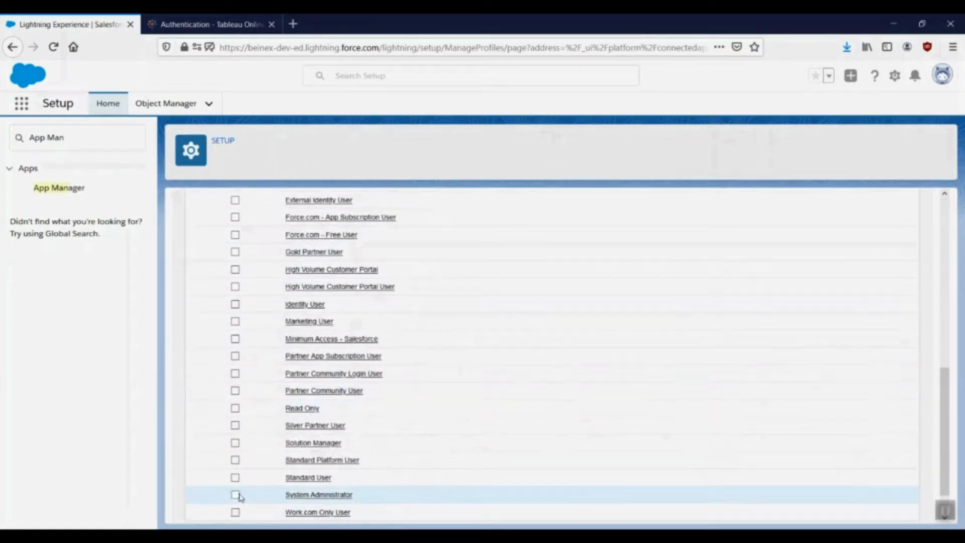
{"action": "scroll", "coordinate": [581, 424], "scroll_direction": "down", "scroll_amount": 1}
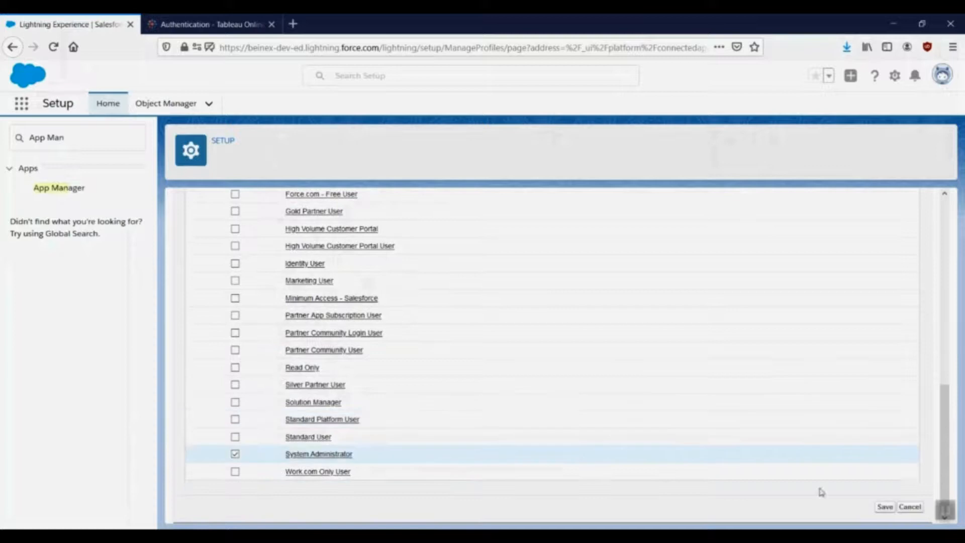
{"action": "left_click", "coordinate": [886, 516]}
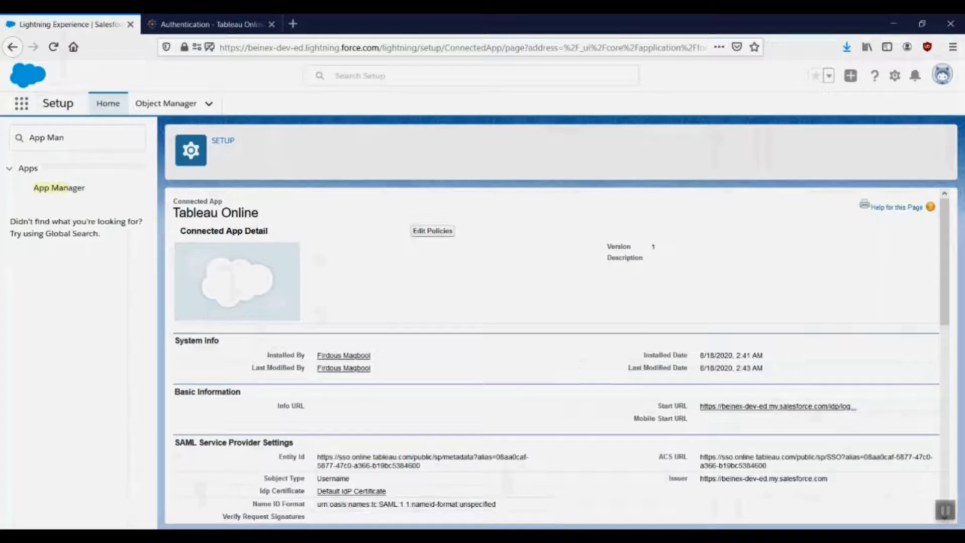
Switch to Tableau Online's authentication settings and choose the downloaded SAMLIdP-0sp2w000000TNBK.xml from Downloads as the IdP metadata file
{"action": "left_click", "coordinate": [230, 20]}
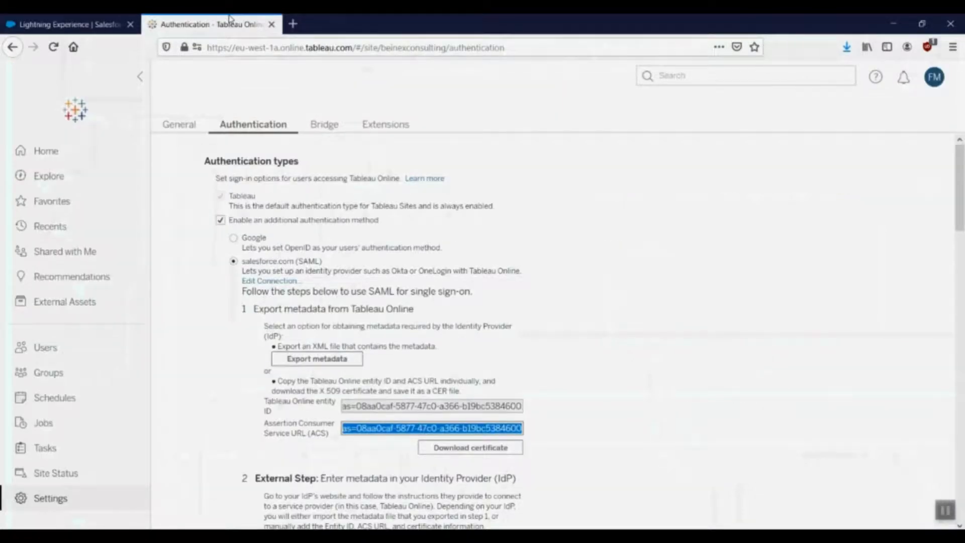
{"action": "scroll", "coordinate": [607, 272], "scroll_direction": "down", "scroll_amount": 3}
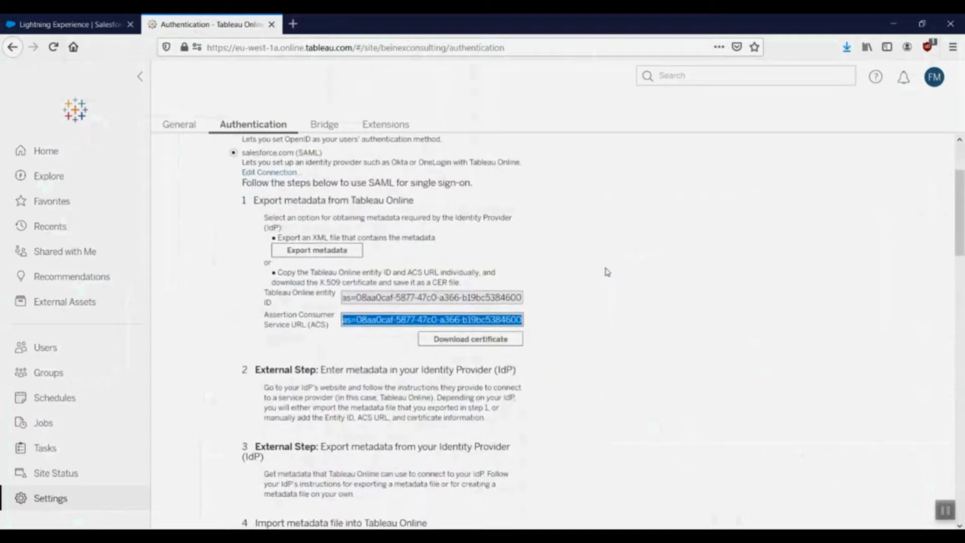
{"action": "scroll", "coordinate": [606, 277], "scroll_direction": "down", "scroll_amount": 1}
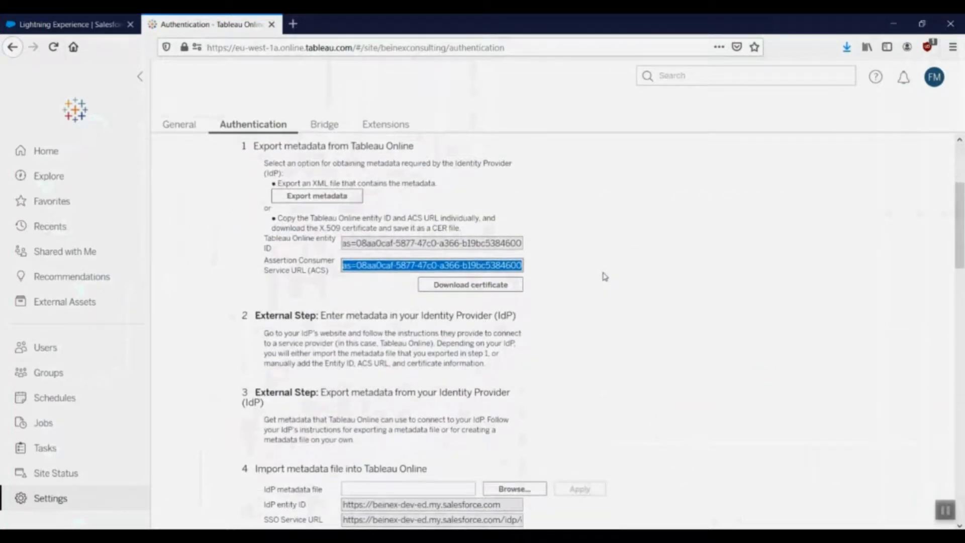
{"action": "scroll", "coordinate": [604, 277], "scroll_direction": "down", "scroll_amount": 1}
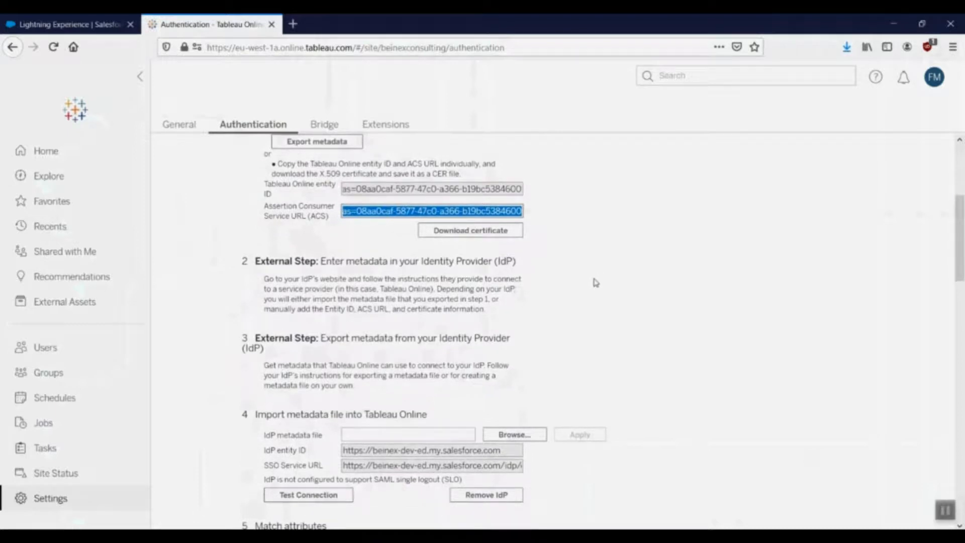
{"action": "left_click", "coordinate": [536, 435]}
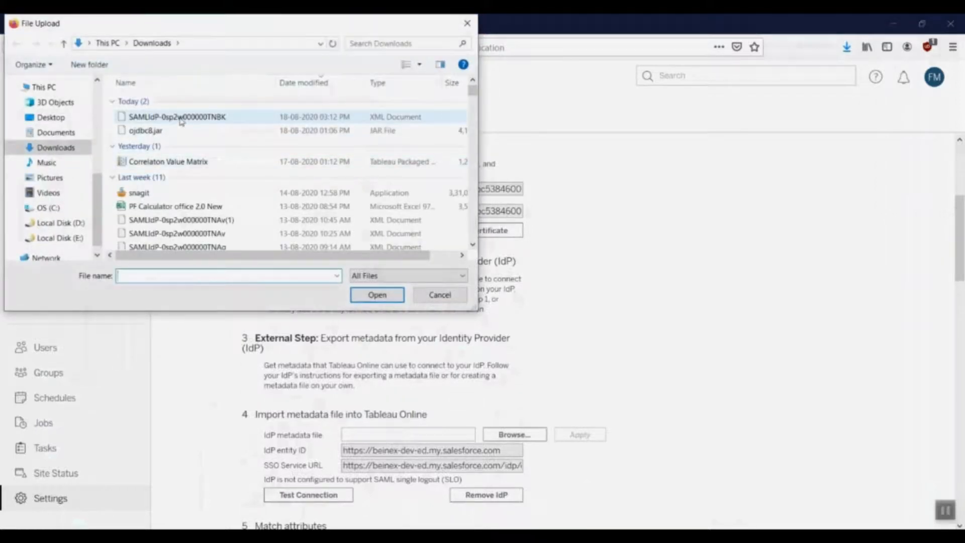
{"action": "left_click", "coordinate": [182, 121]}
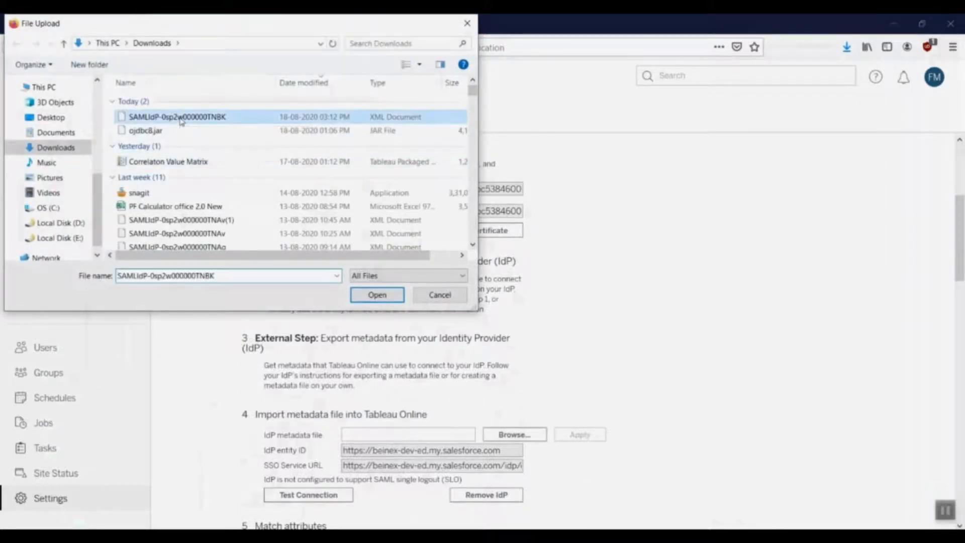
{"action": "left_click", "coordinate": [376, 296]}
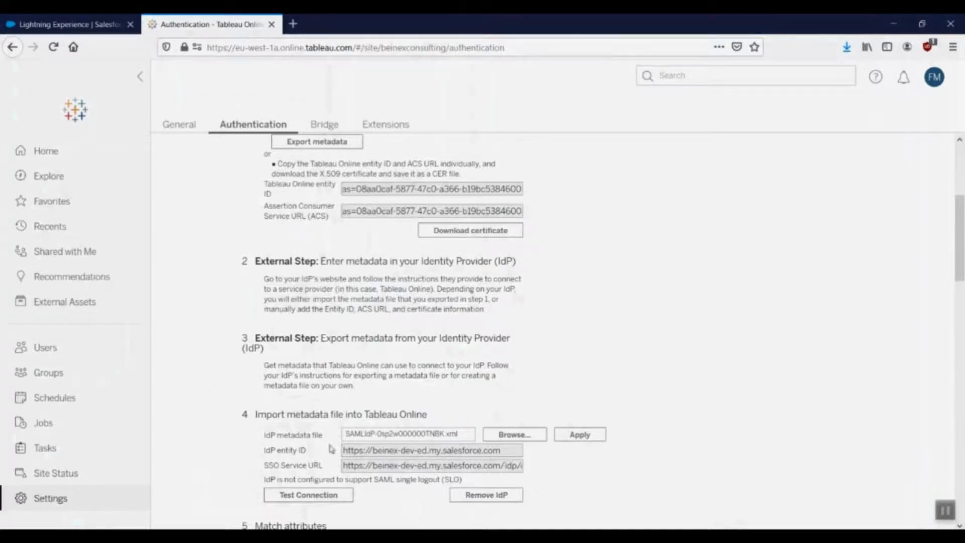
Test the SAML connection to the identity provider in the metadata import section
{"action": "scroll", "coordinate": [399, 445], "scroll_direction": "down", "scroll_amount": 2}
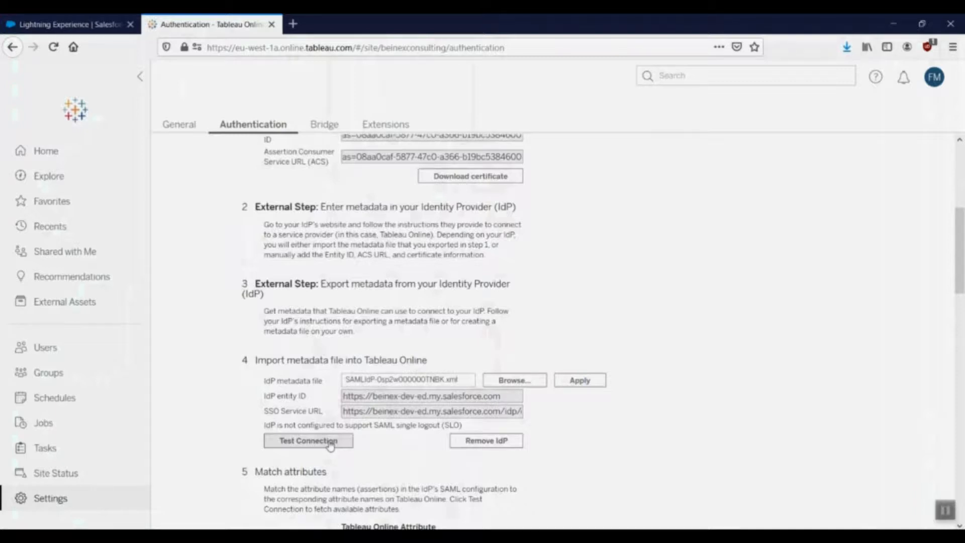
{"action": "left_click", "coordinate": [309, 441]}
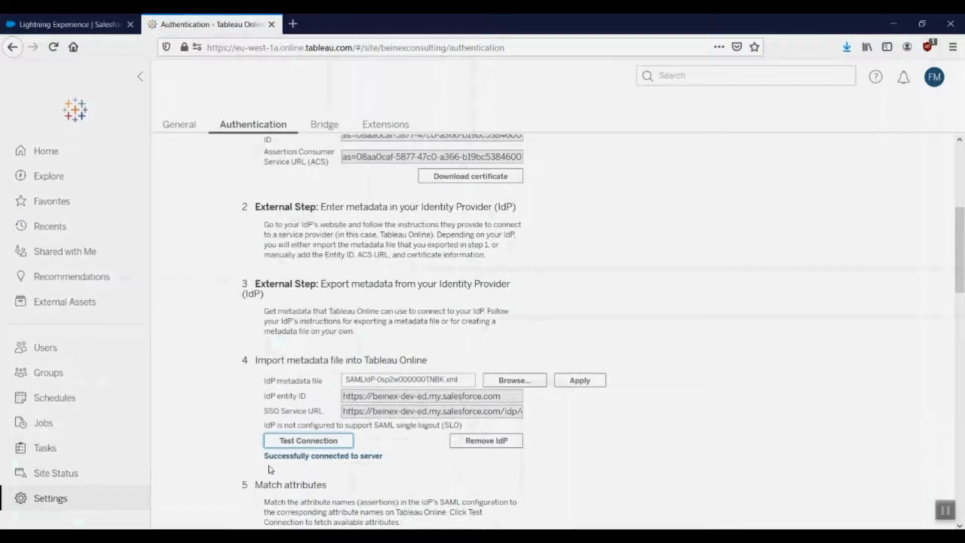
{"action": "left_click_drag", "start_coordinate": [265, 456], "coordinate": [405, 460]}
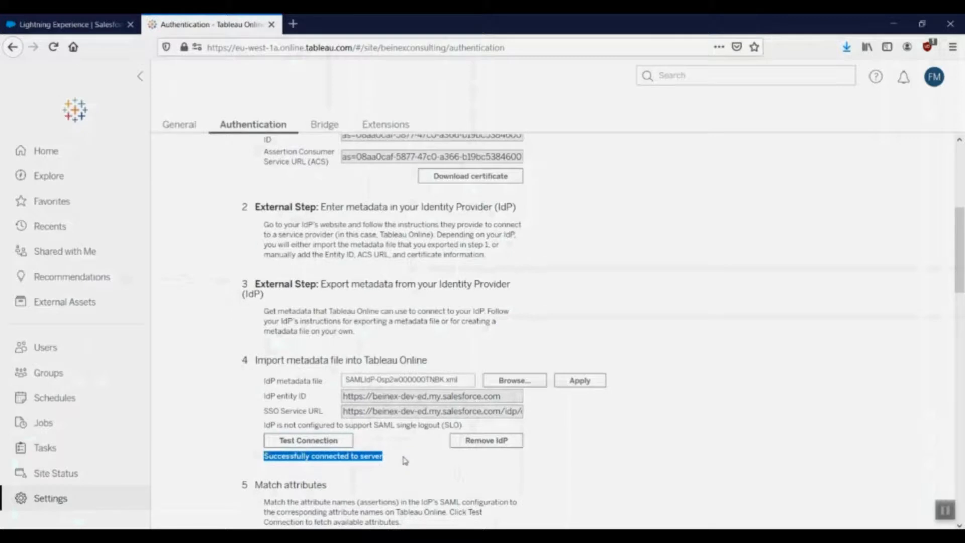
Try adding a site user by email address with salesforce.com (SAML) authentication under Manage users, and cancel the form
{"action": "scroll", "coordinate": [406, 460], "scroll_direction": "down", "scroll_amount": 2}
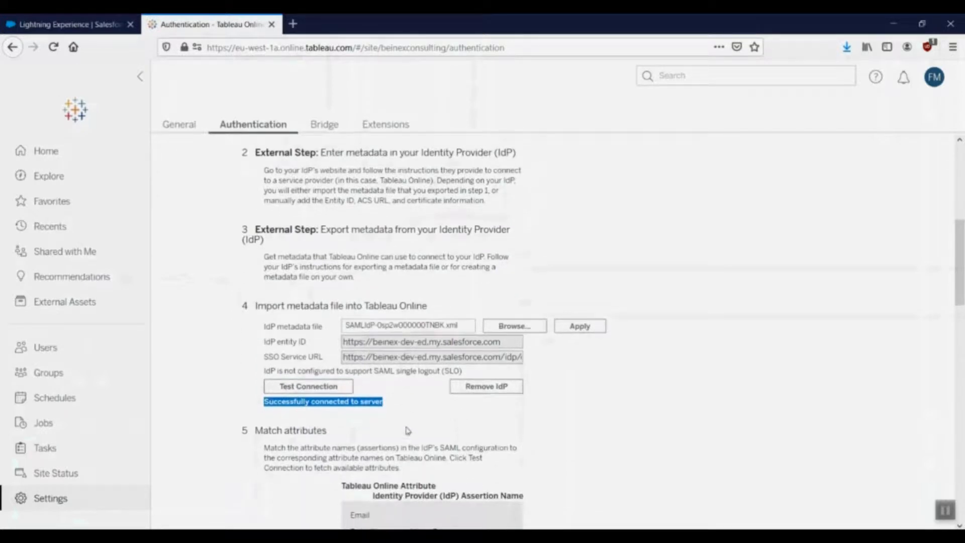
{"action": "scroll", "coordinate": [405, 421], "scroll_direction": "down", "scroll_amount": 2}
{"action": "scroll", "coordinate": [601, 401], "scroll_direction": "down", "scroll_amount": 10}
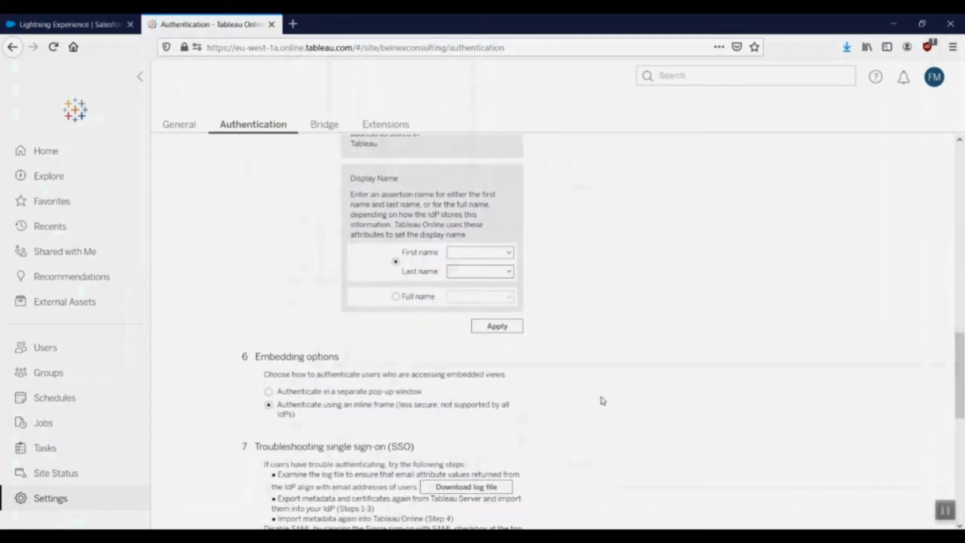
{"action": "scroll", "coordinate": [603, 400], "scroll_direction": "down", "scroll_amount": 4}
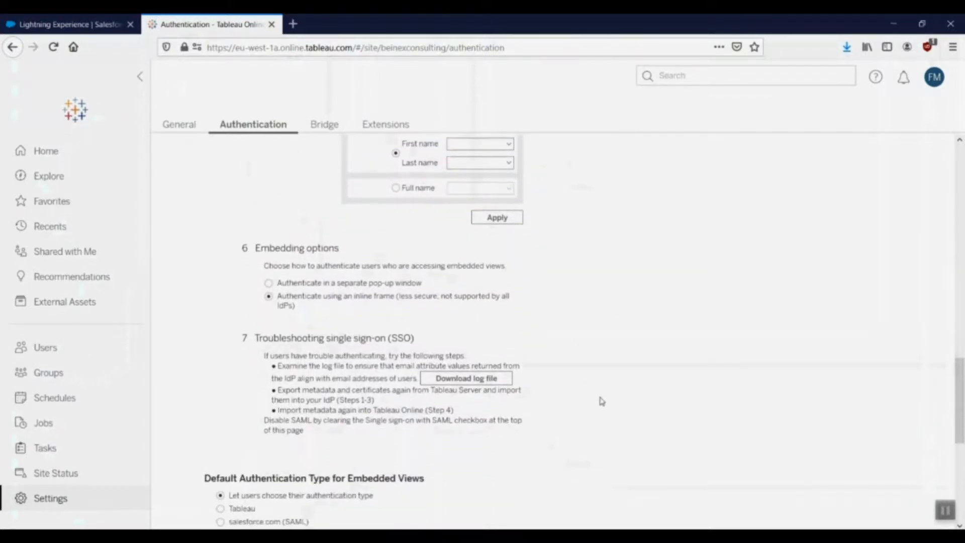
{"action": "scroll", "coordinate": [601, 401], "scroll_direction": "down", "scroll_amount": 6}
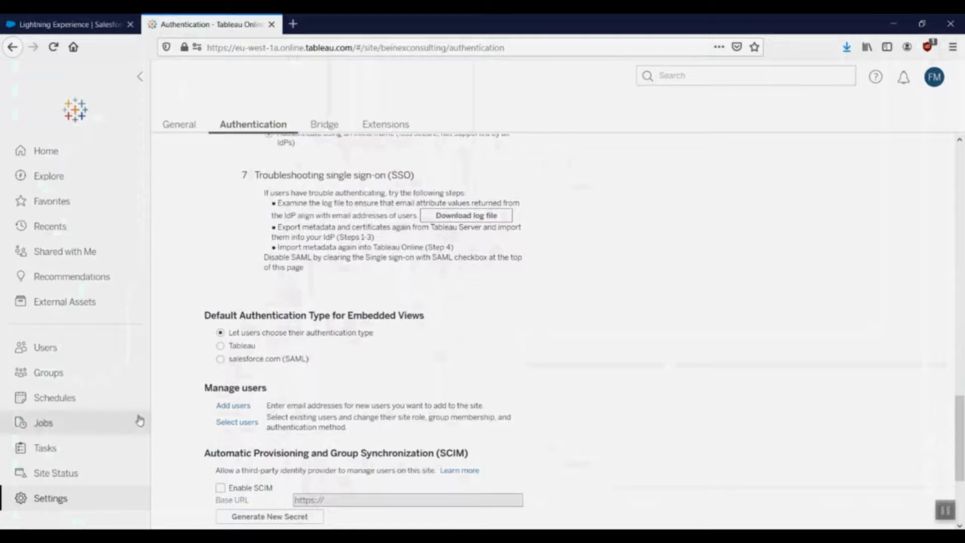
{"action": "left_click", "coordinate": [245, 409]}
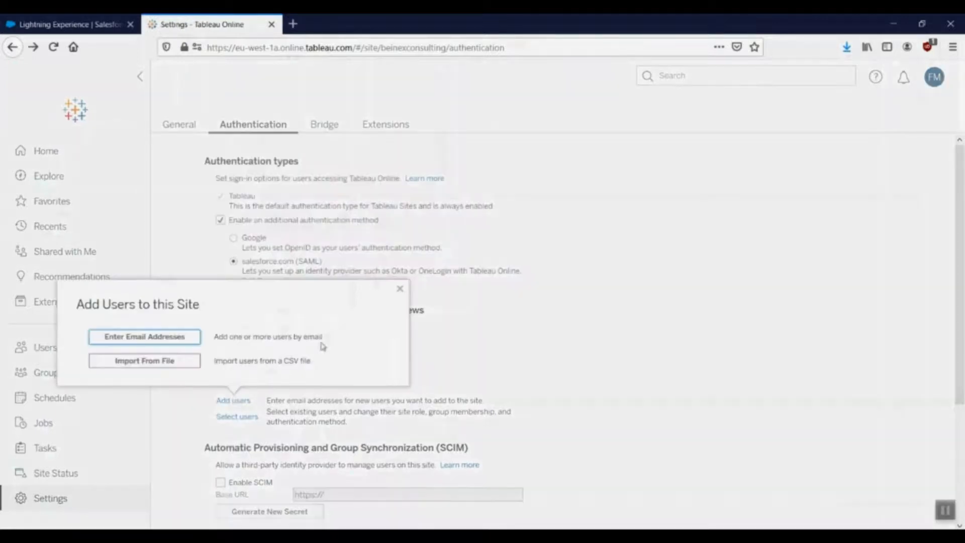
{"action": "left_click", "coordinate": [400, 290]}
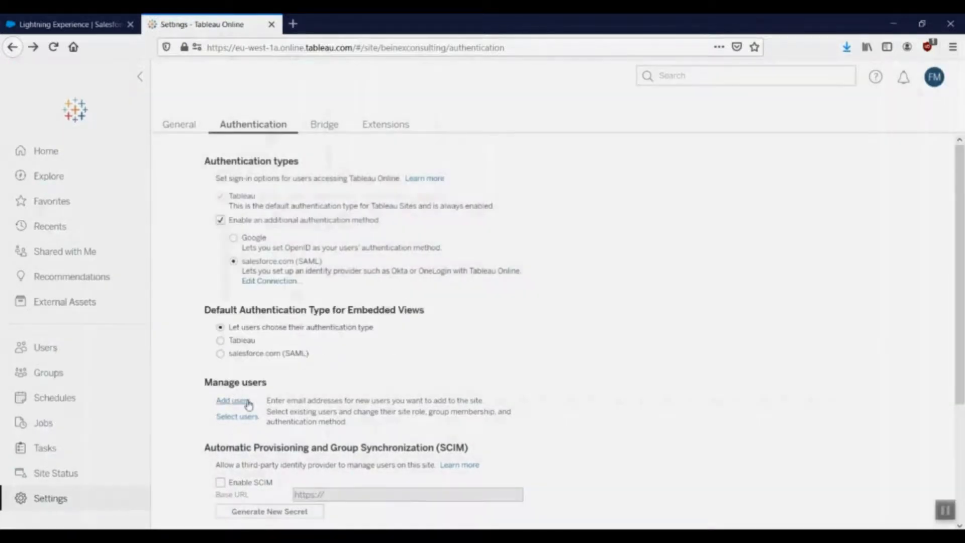
{"action": "left_click", "coordinate": [248, 406]}
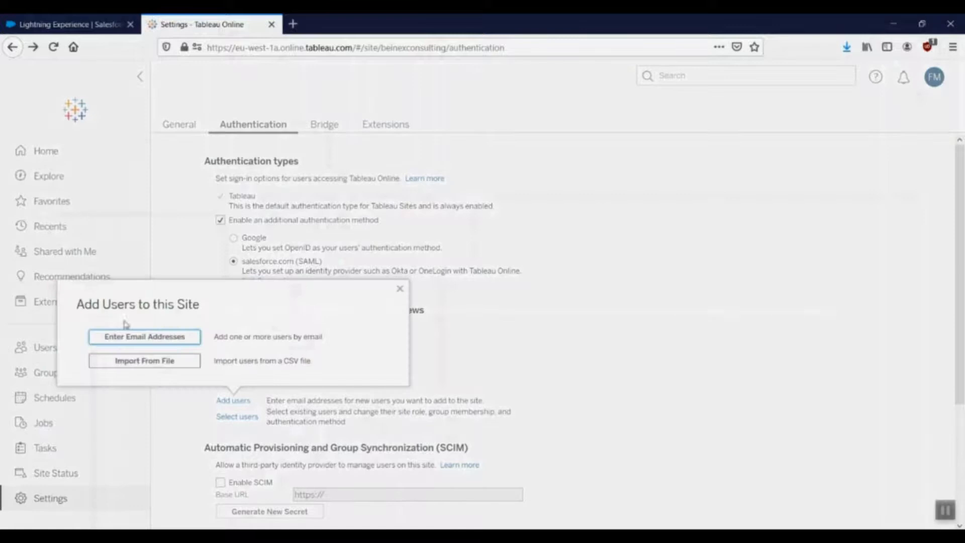
{"action": "left_click", "coordinate": [177, 341]}
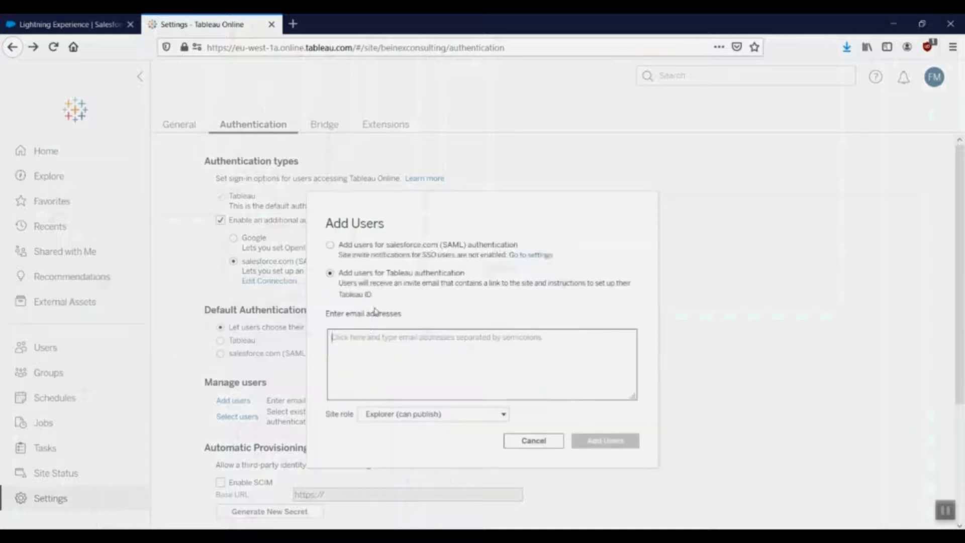
{"action": "key", "text": "ctrl+v"}
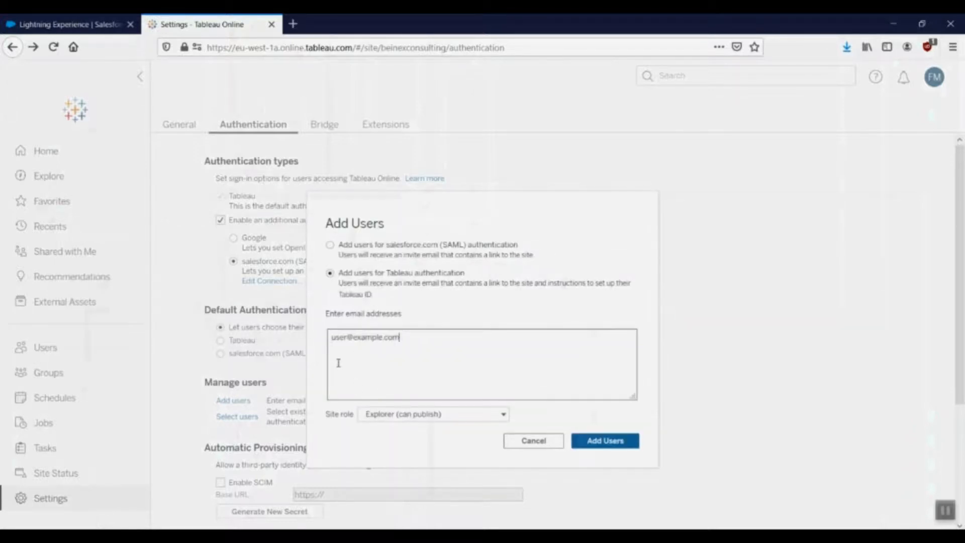
{"action": "left_click", "coordinate": [414, 418]}
{"action": "left_click", "coordinate": [352, 264]}
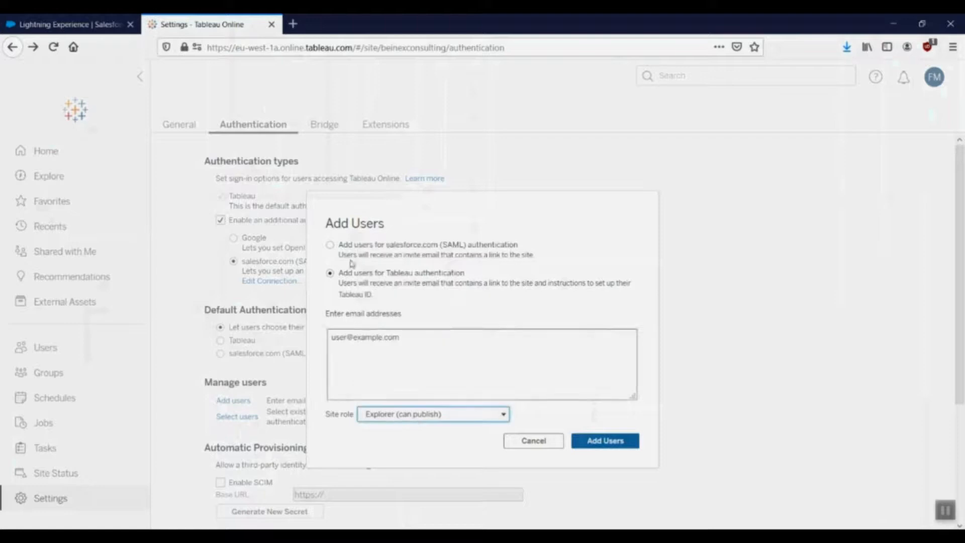
{"action": "left_click", "coordinate": [330, 245]}
{"action": "left_click", "coordinate": [549, 444]}
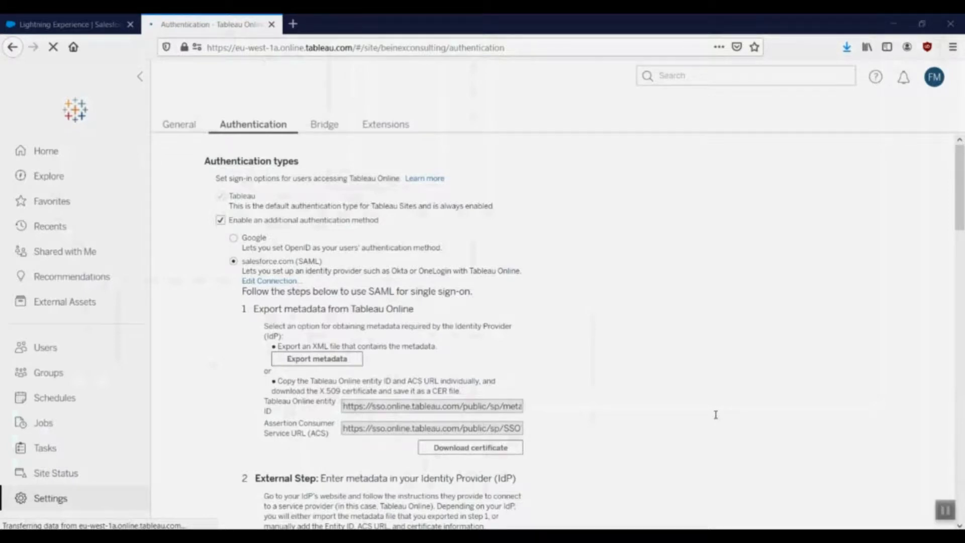
Close the Tableau Online browser tab, find Tableau Online in Salesforce's App Launcher by searching for "Tabl", and launch it
{"action": "left_click", "coordinate": [271, 24]}
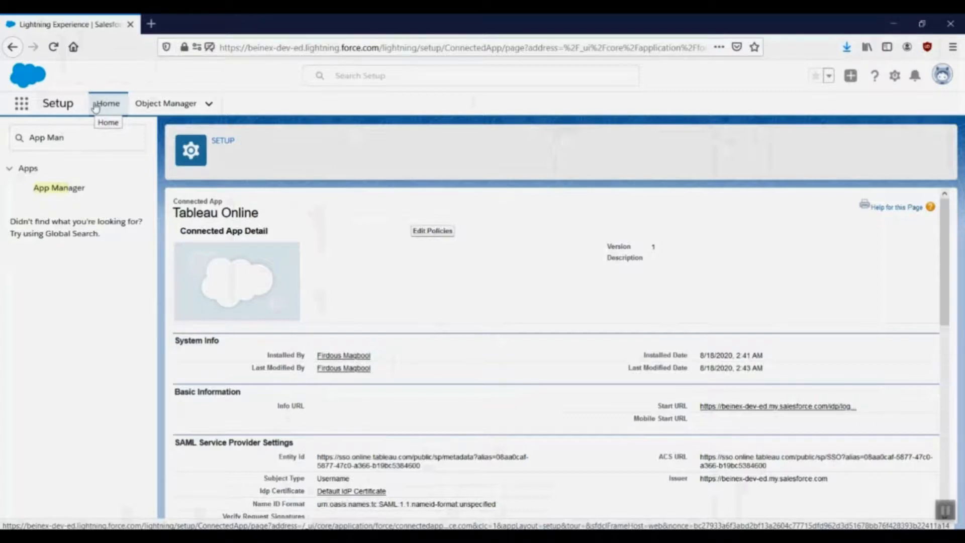
{"action": "left_click", "coordinate": [95, 106]}
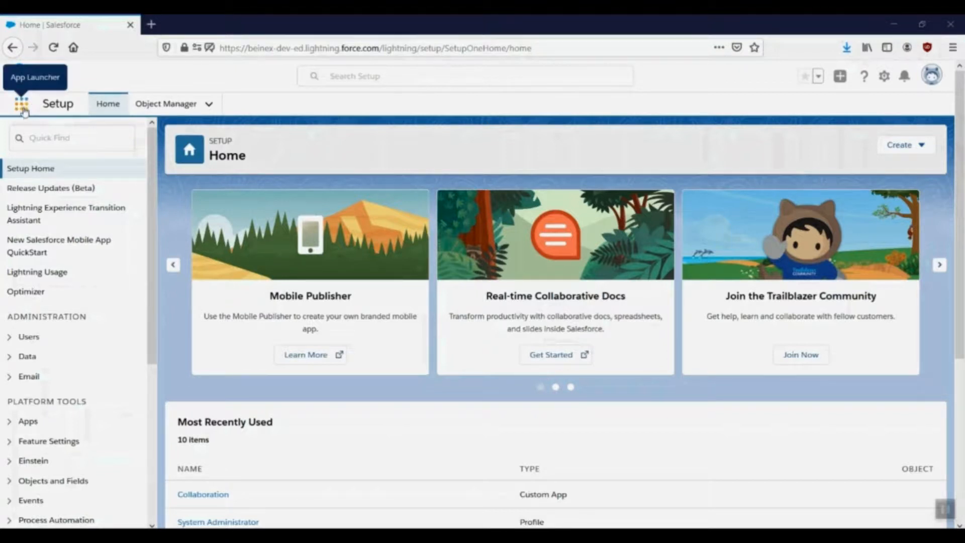
{"action": "left_click", "coordinate": [23, 106]}
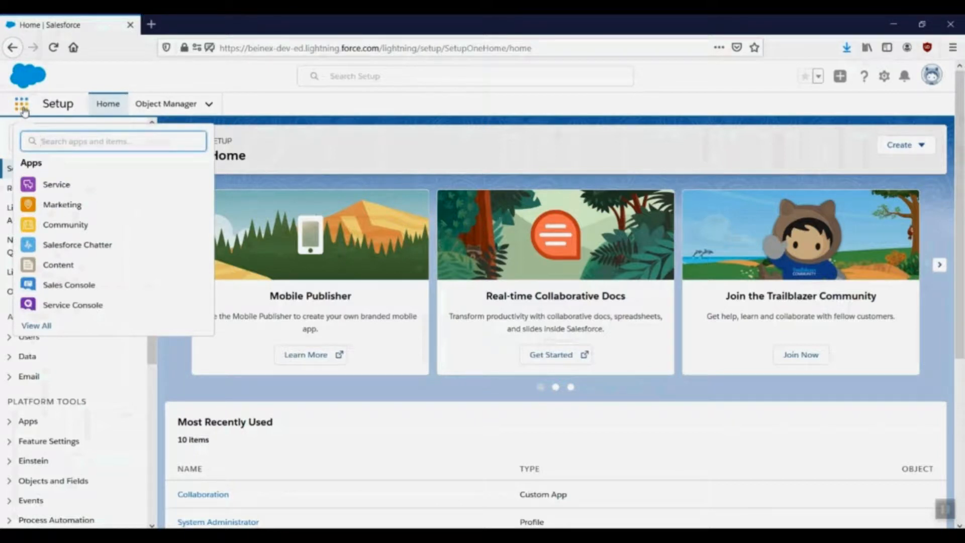
{"action": "type", "text": "Tabl"}
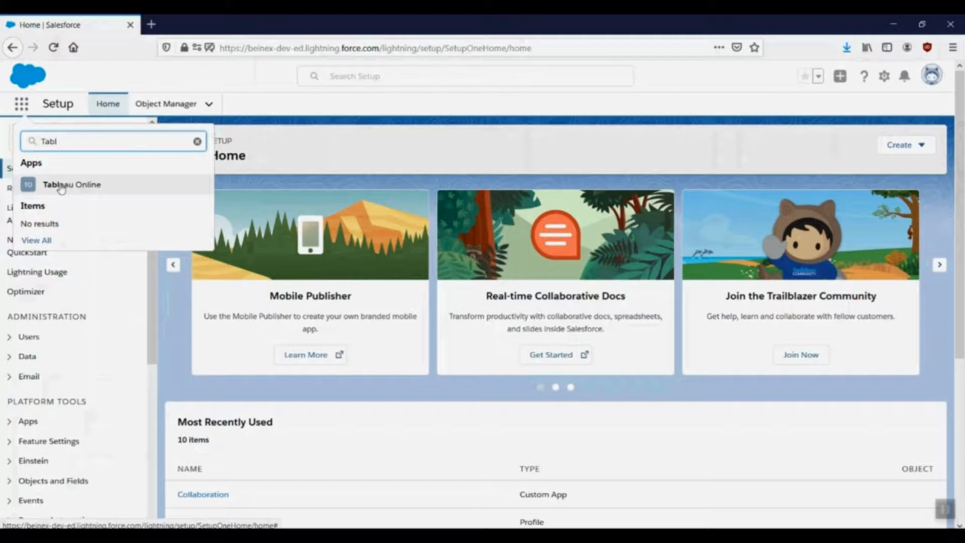
{"action": "left_click", "coordinate": [61, 187]}
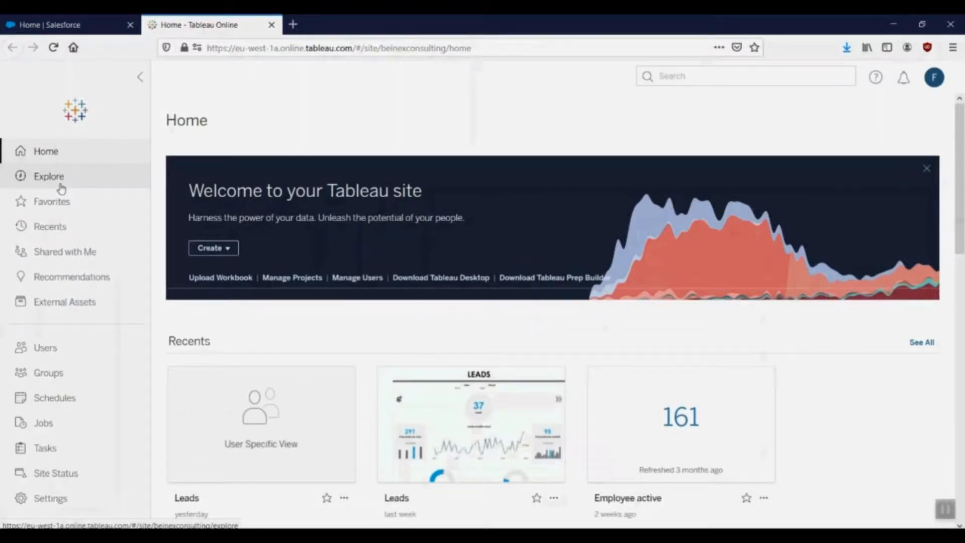
Return to Salesforce Setup, close the App Launcher, search Setup for "visual" and open the Visualforce Pages list
{"action": "left_click", "coordinate": [99, 24]}
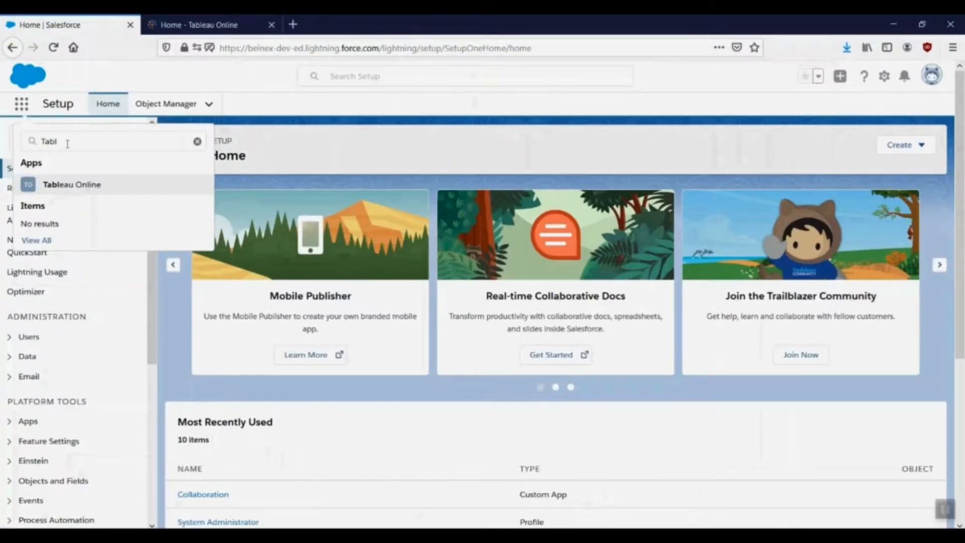
{"action": "left_click", "coordinate": [197, 141]}
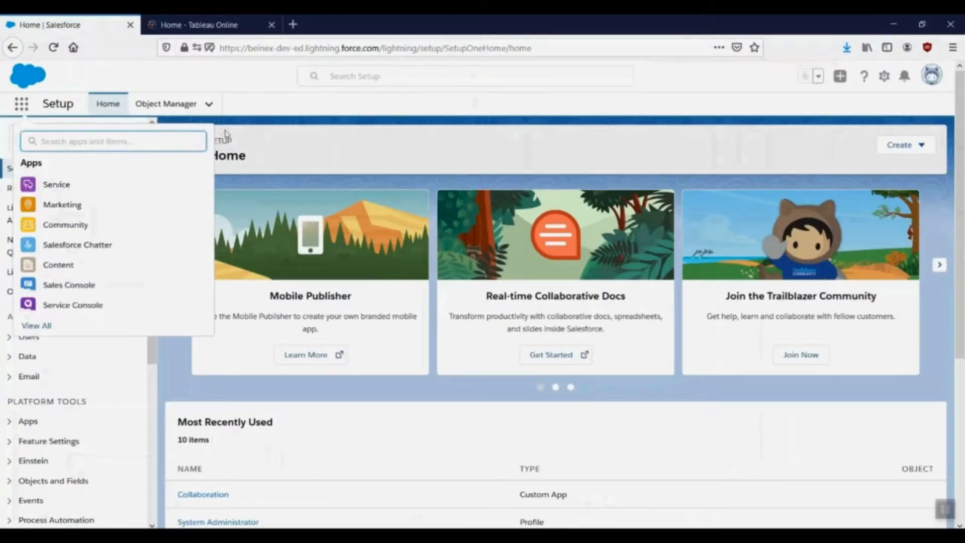
{"action": "left_click", "coordinate": [25, 108]}
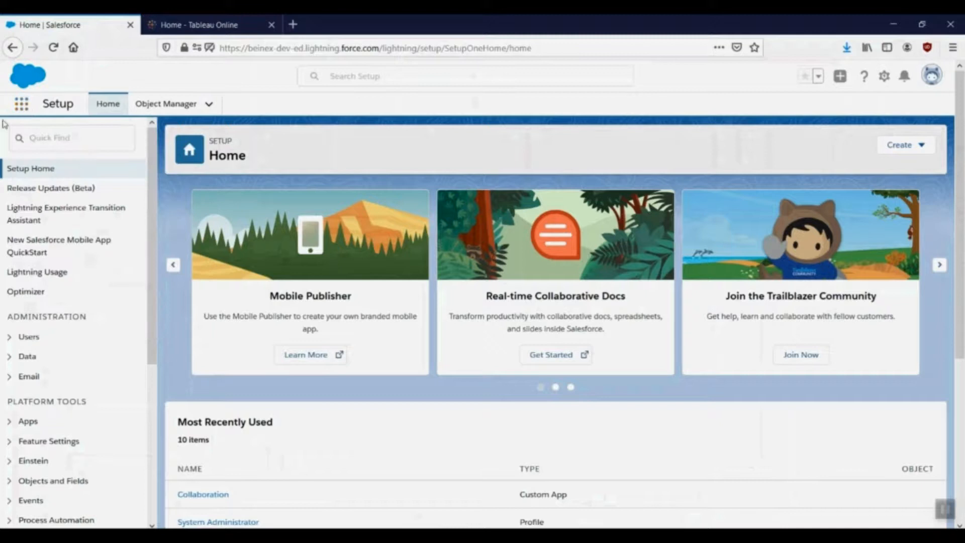
{"action": "left_click", "coordinate": [106, 143]}
{"action": "type", "text": "visual"}
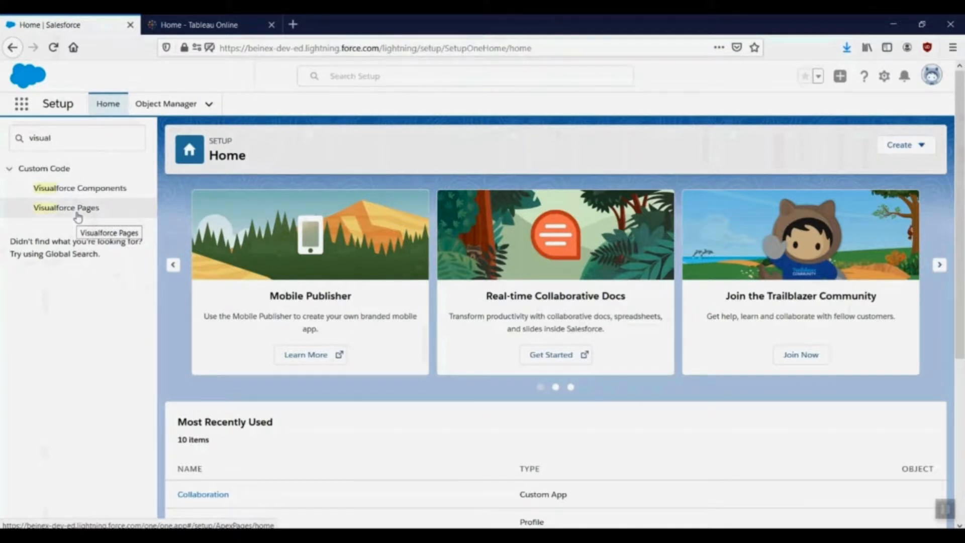
{"action": "left_click", "coordinate": [78, 215]}
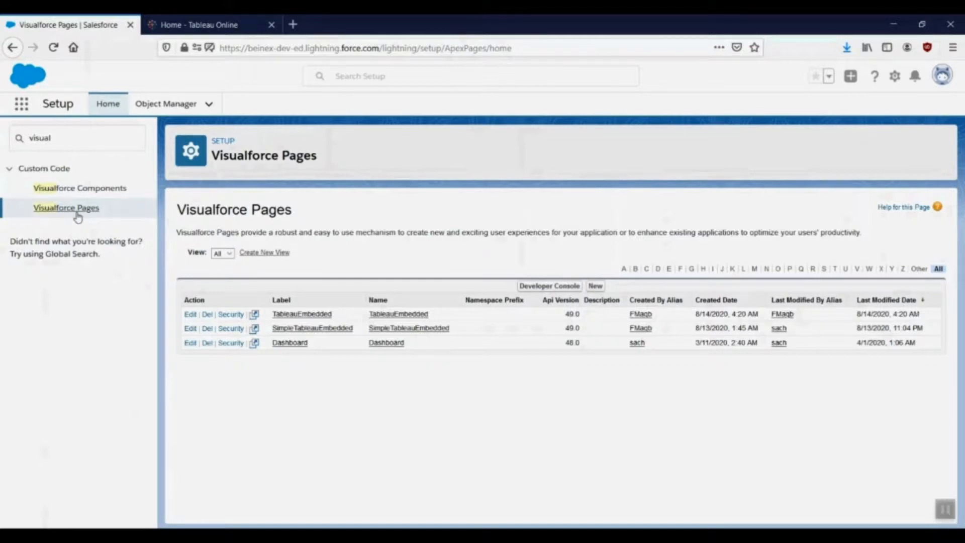
Open the TableauEmbedded Visualforce page and bring up its Page Edit form to examine the label and markup
{"action": "left_click", "coordinate": [293, 316]}
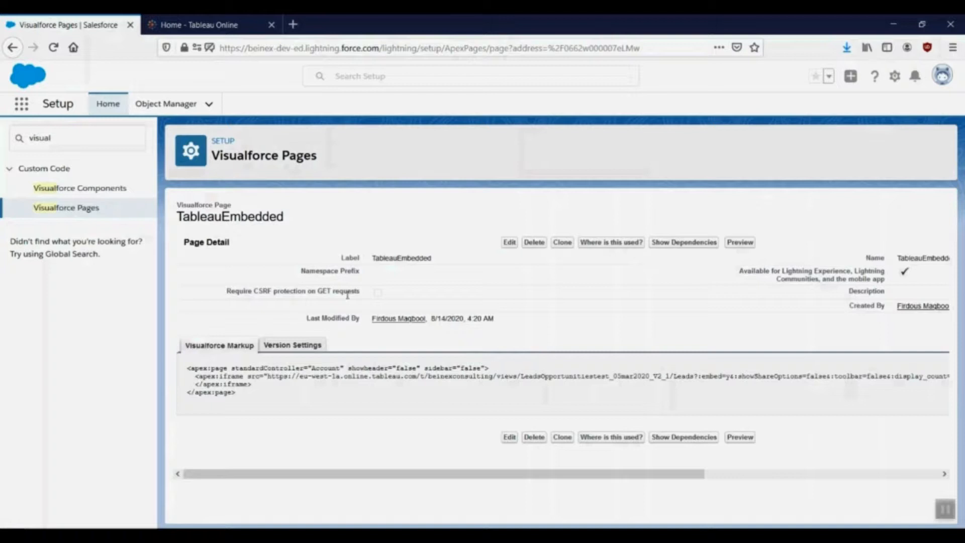
{"action": "left_click", "coordinate": [562, 244]}
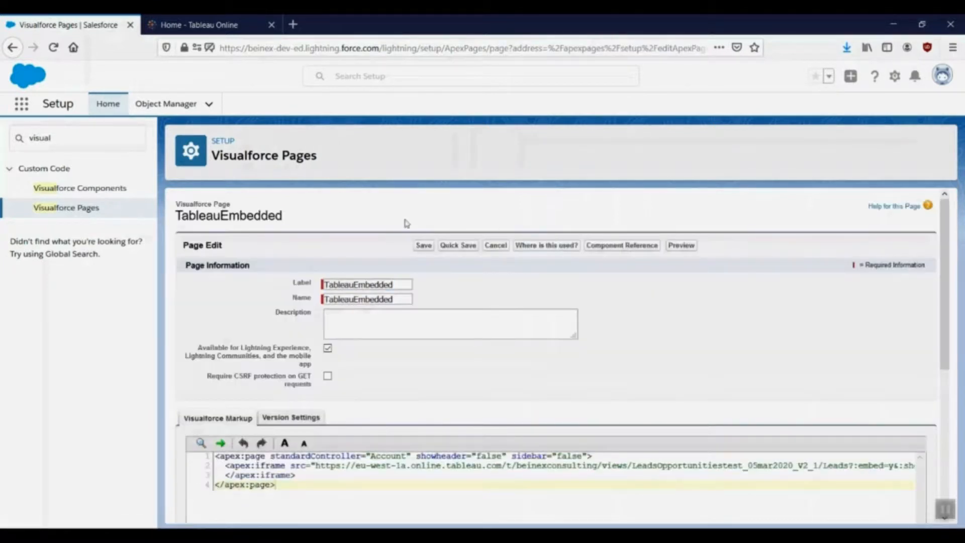
{"action": "double_click", "coordinate": [403, 281]}
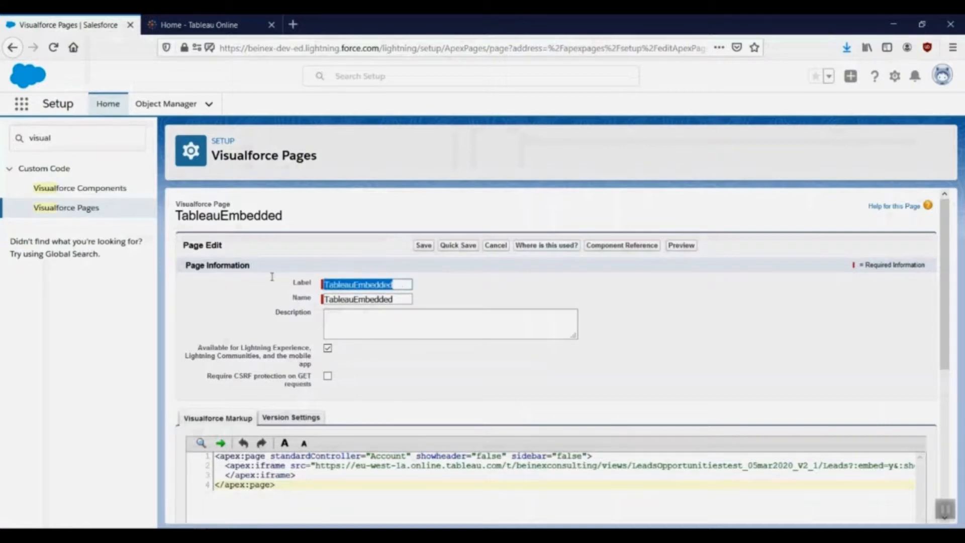
{"action": "left_click", "coordinate": [404, 282]}
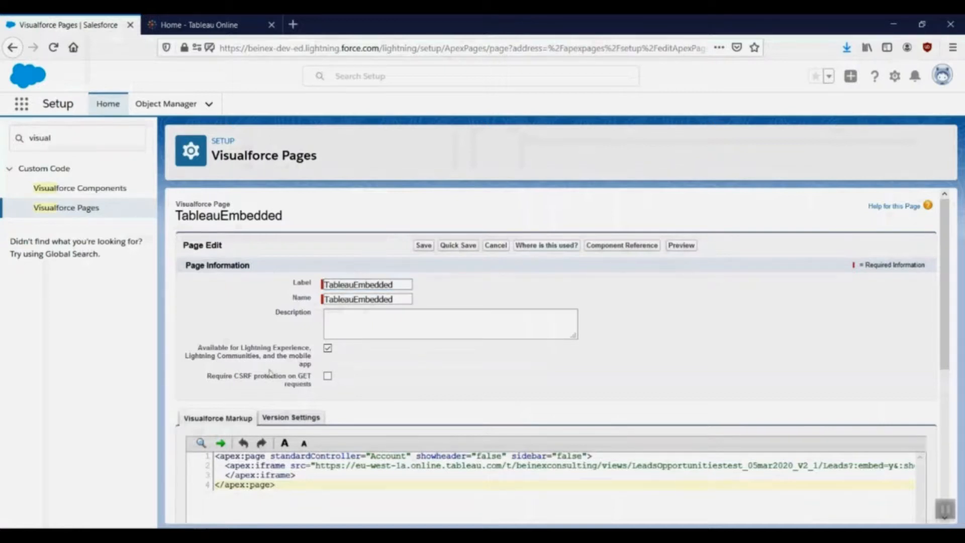
Change both the label and the name of the Visualforce page to "Tableau"
{"action": "double_click", "coordinate": [405, 282]}
{"action": "left_click", "coordinate": [410, 282]}
{"action": "key", "text": "BackSpace"}
{"action": "key", "text": "BackSpace"}
{"action": "key", "text": "BackSpace"}
{"action": "key", "text": "BackSpace"}
{"action": "key", "text": "BackSpace"}
{"action": "key", "text": "BackSpace"}
{"action": "key", "text": "BackSpace"}
{"action": "key", "text": "BackSpace"}
{"action": "key", "text": "BackSpace"}
{"action": "type", "text": "u"}
{"action": "left_click_drag", "start_coordinate": [405, 298], "coordinate": [354, 298]}
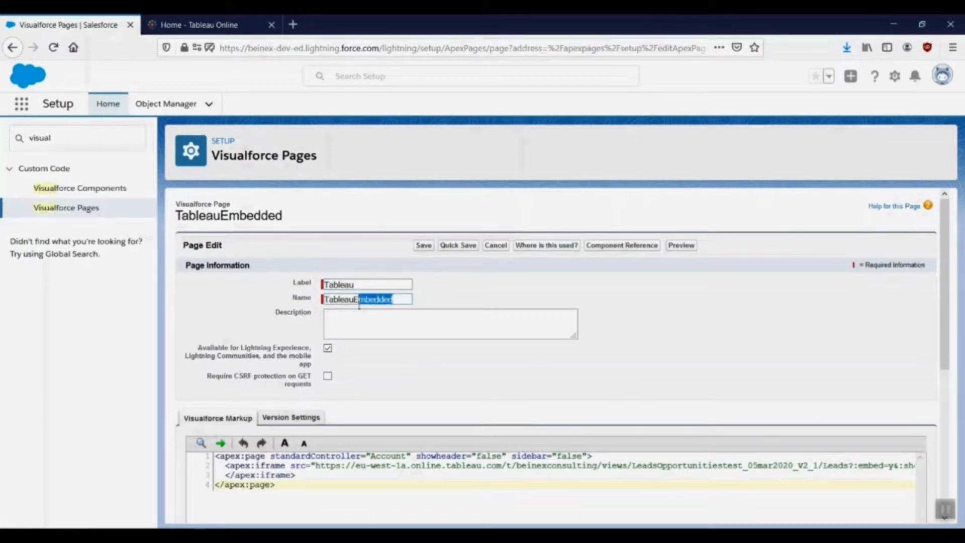
{"action": "key", "text": "BackSpace"}
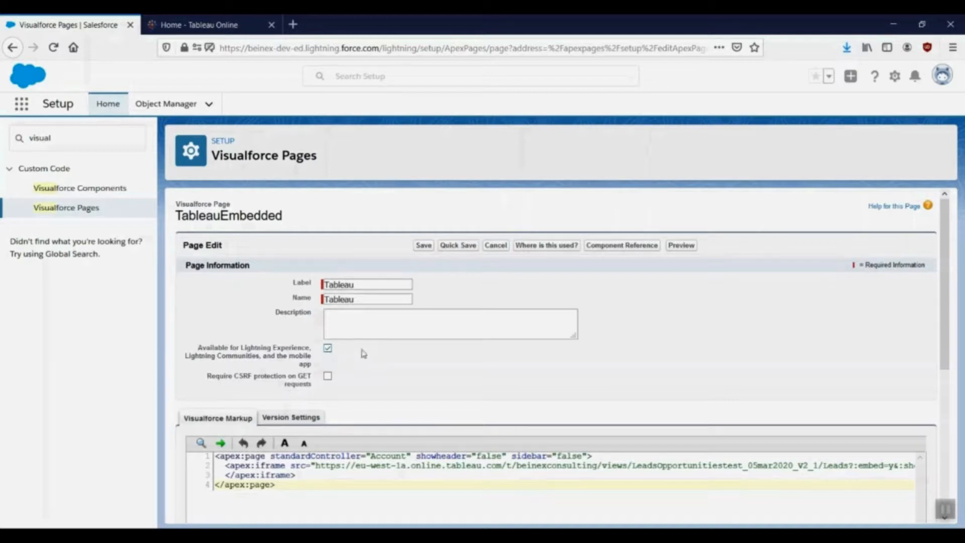
Highlight and copy the Tableau view URL in the apex:iframe src, up to the "?:embed" parameters
{"action": "scroll", "coordinate": [408, 457], "scroll_direction": "down", "scroll_amount": 2}
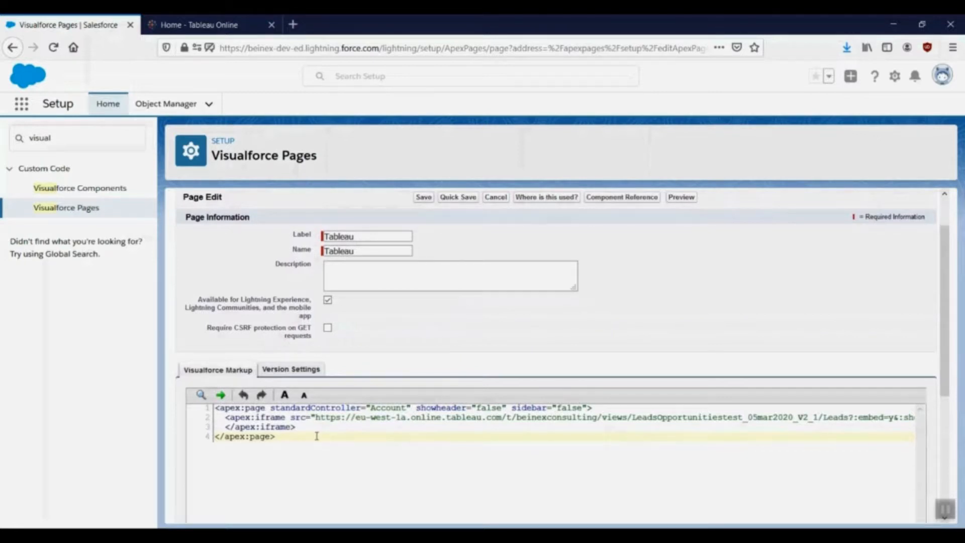
{"action": "left_click_drag", "start_coordinate": [849, 417], "coordinate": [315, 417]}
{"action": "key", "text": "ctrl+c"}
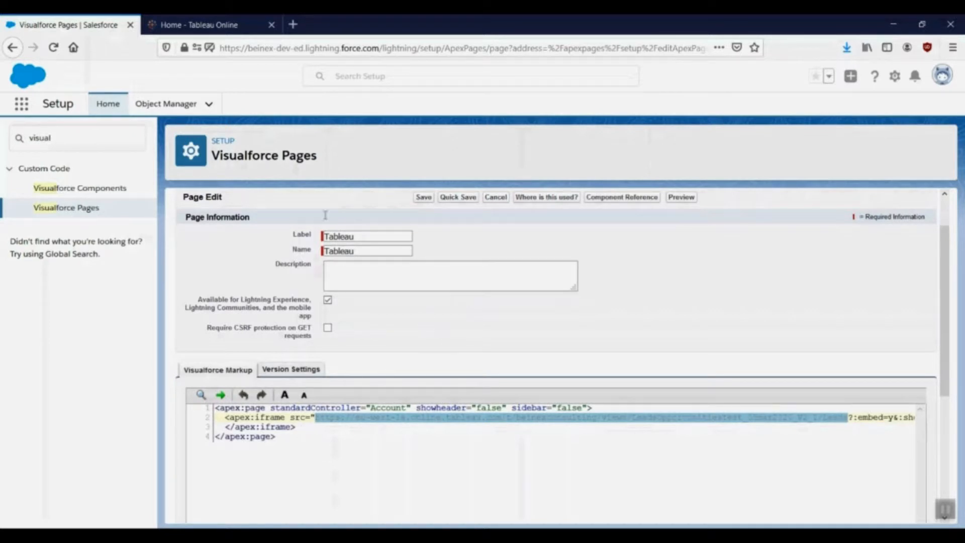
Switch to Tableau Online, open the Leads view from Recents, and examine the full share link in its Share View dialog
{"action": "left_click", "coordinate": [197, 25]}
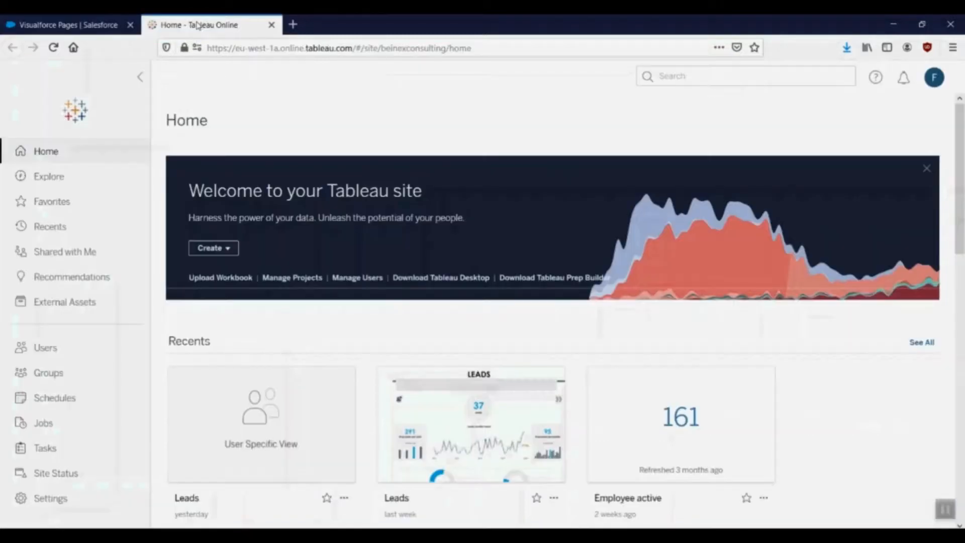
{"action": "mouse_move", "coordinate": [328, 396]}
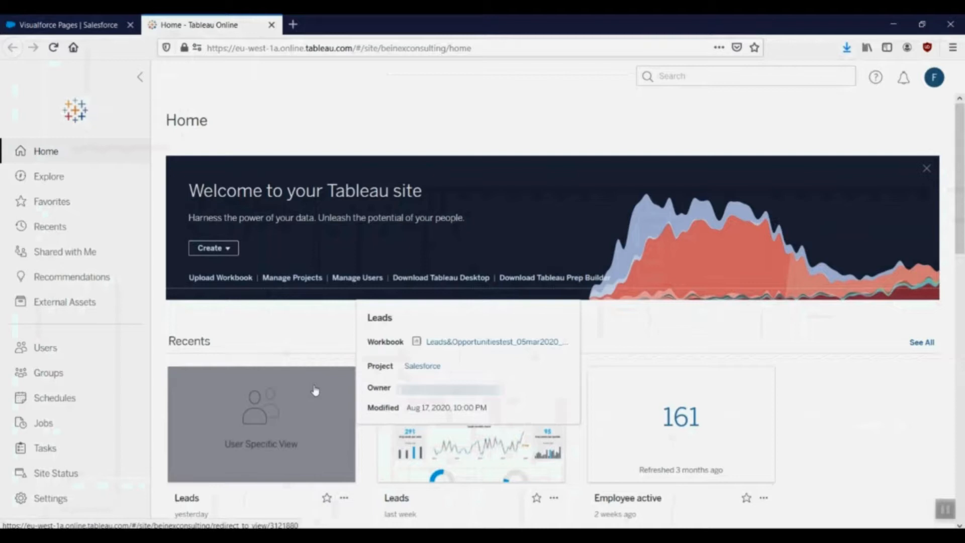
{"action": "left_click", "coordinate": [292, 452]}
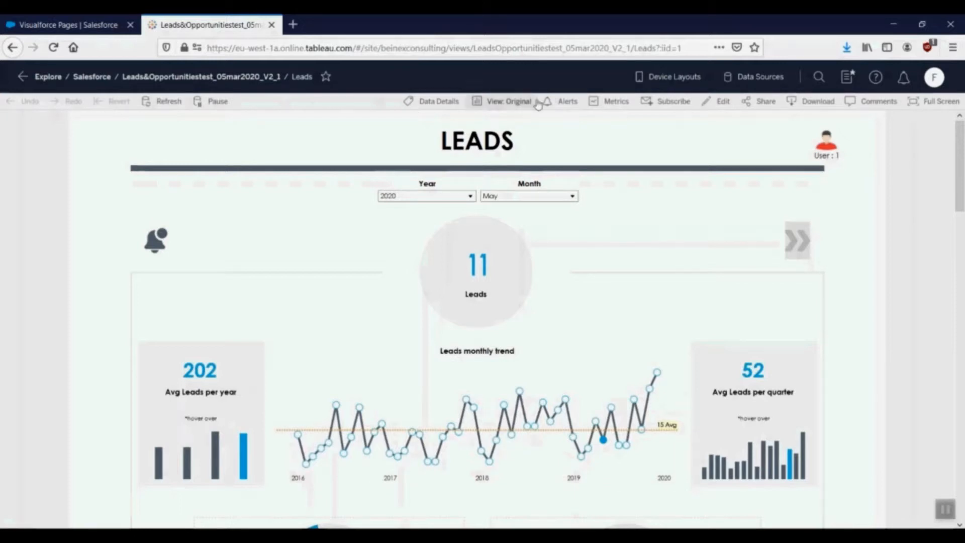
{"action": "left_click", "coordinate": [766, 102]}
{"action": "left_click", "coordinate": [340, 374]}
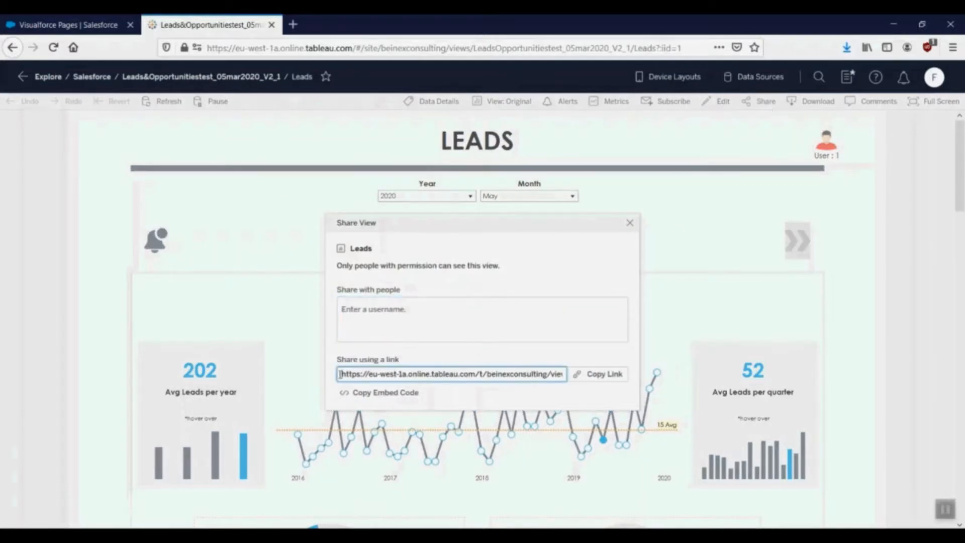
{"action": "left_click_drag", "start_coordinate": [340, 374], "coordinate": [512, 373]}
{"action": "left_click", "coordinate": [468, 330]}
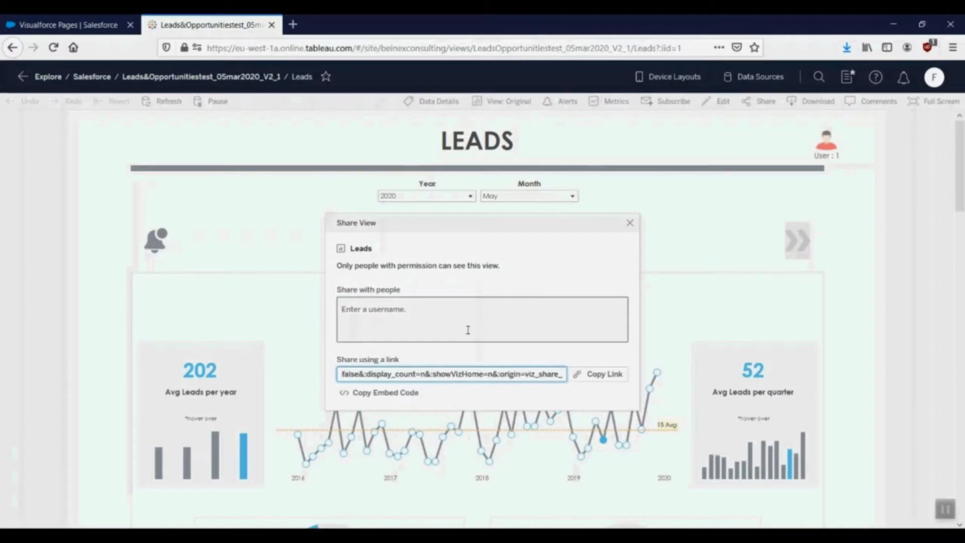
Return to the Salesforce page editor and check the part of the iframe src that holds the Leads view's link
{"action": "key", "text": "ctrl+shift+Tab"}
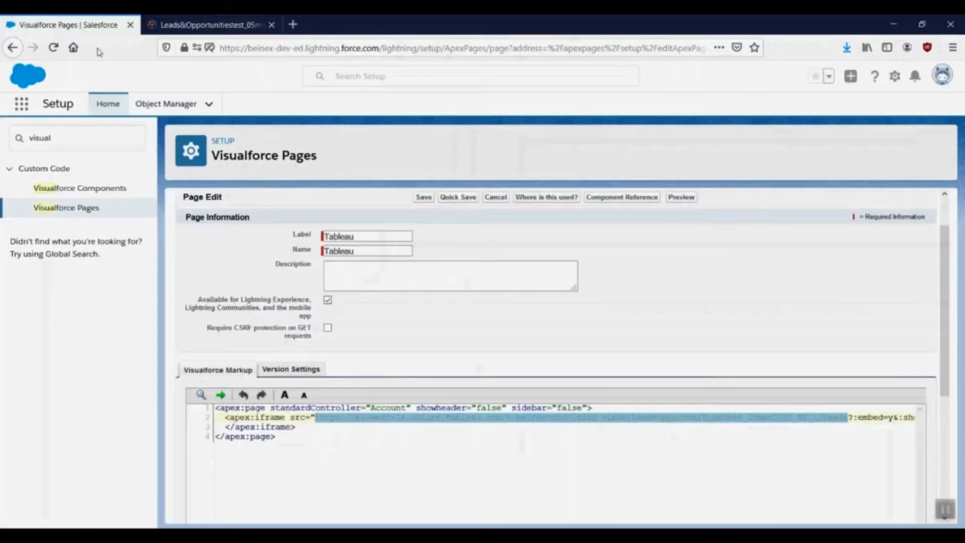
{"action": "key", "text": "ctrl+v"}
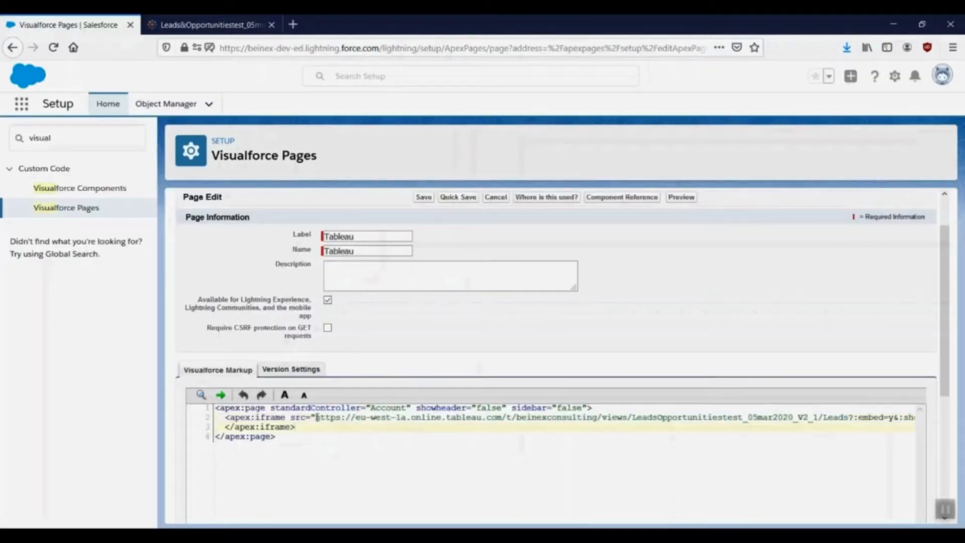
{"action": "left_click_drag", "start_coordinate": [314, 418], "coordinate": [849, 418]}
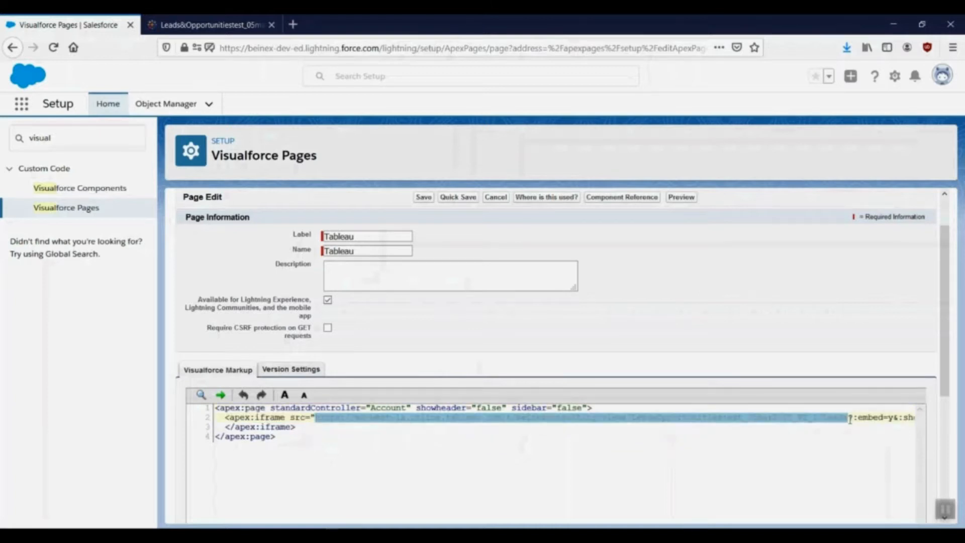
{"action": "left_click", "coordinate": [849, 418]}
{"action": "left_click", "coordinate": [791, 461]}
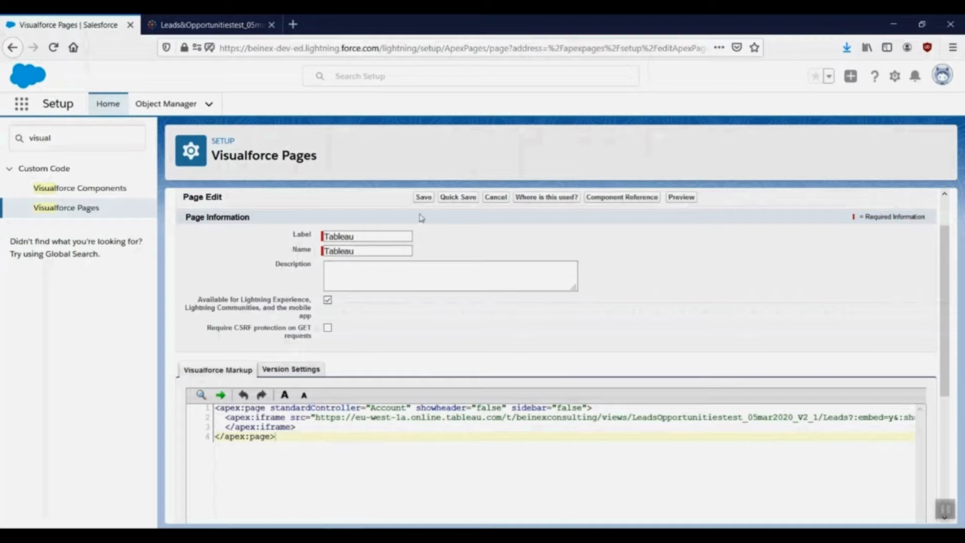
Preview the embedded Leads dashboard, close the preview, and save the Visualforce page
{"action": "left_click", "coordinate": [681, 197]}
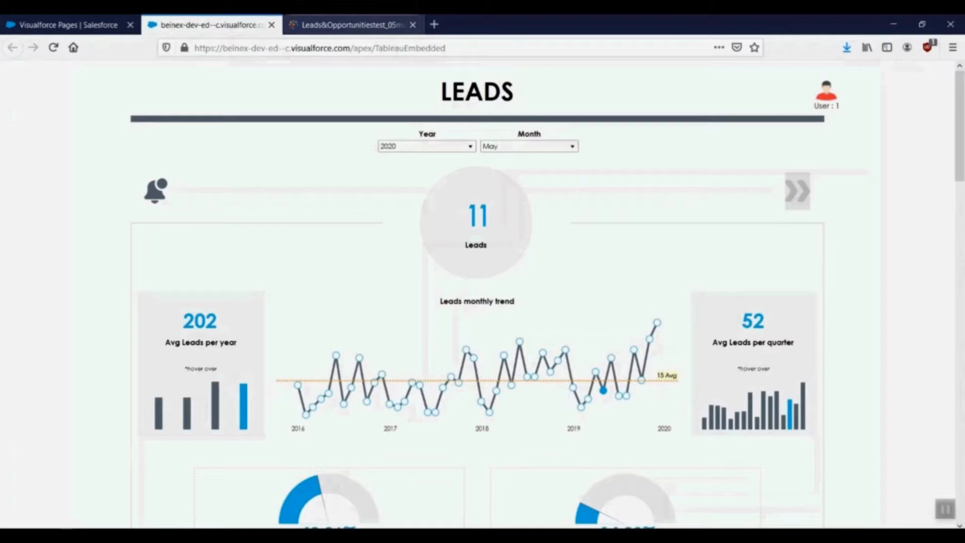
{"action": "left_click", "coordinate": [272, 25]}
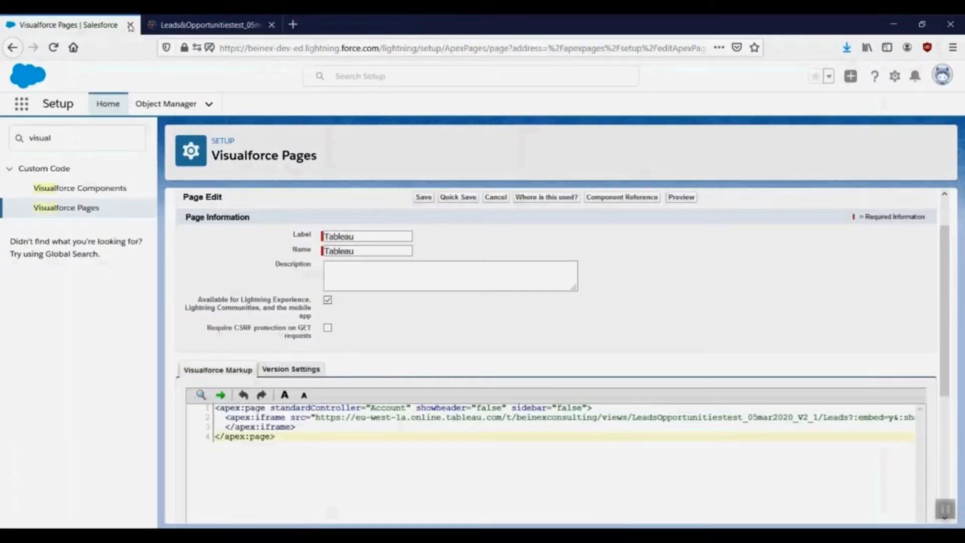
{"action": "left_click", "coordinate": [423, 200]}
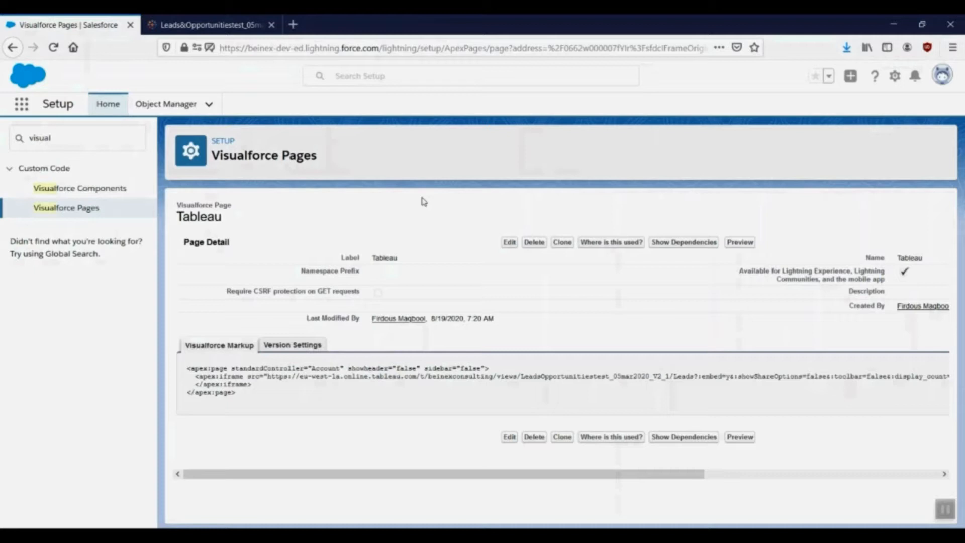
Search Setup for "Tabs" and open the Tabs page under User Interface
{"action": "key", "text": "BackSpace"}
{"action": "key", "text": "BackSpace"}
{"action": "key", "text": "BackSpace"}
{"action": "key", "text": "BackSpace"}
{"action": "key", "text": "BackSpace"}
{"action": "key", "text": "BackSpace"}
{"action": "type", "text": "T"}
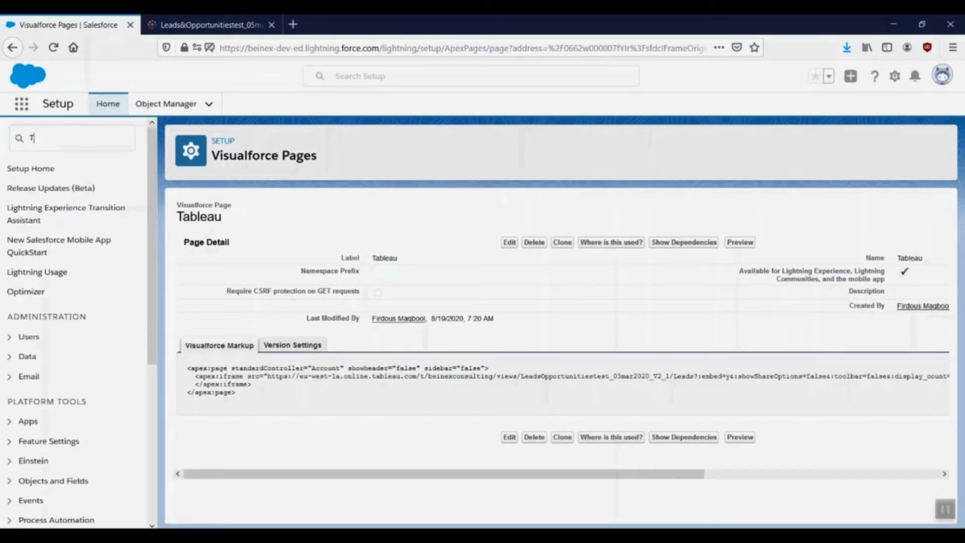
{"action": "type", "text": "abs"}
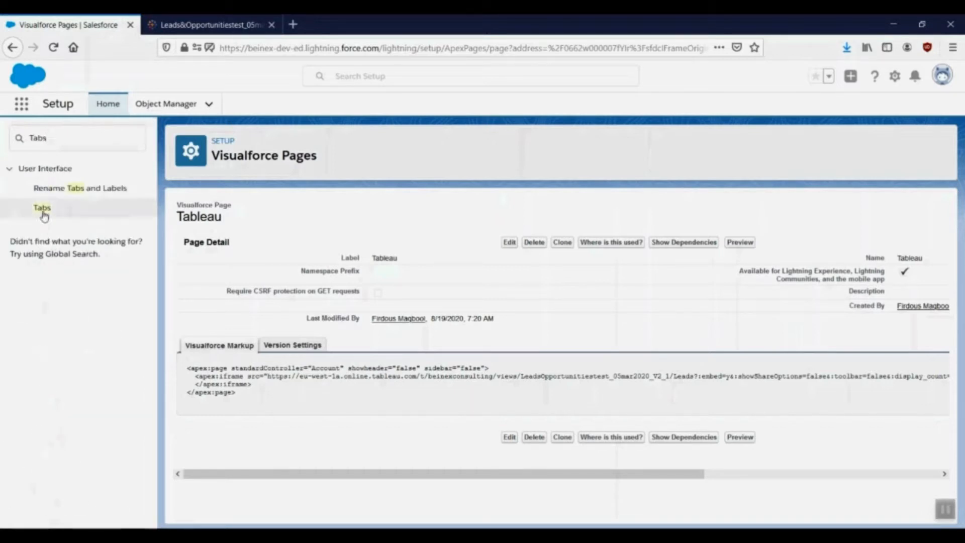
{"action": "left_click", "coordinate": [43, 210]}
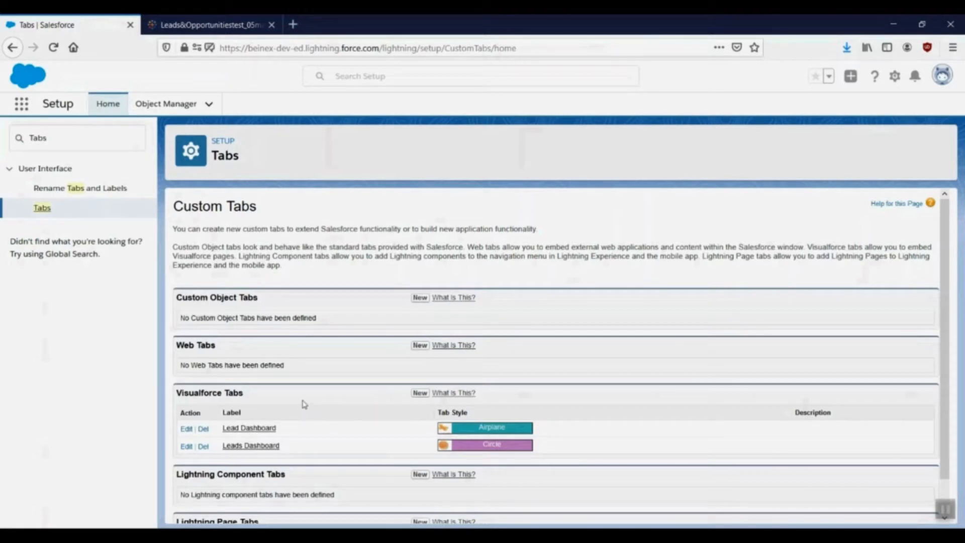
Start a new Visualforce tab and choose Tableau [Tableau] as its Visualforce page
{"action": "triple_click", "coordinate": [254, 397]}
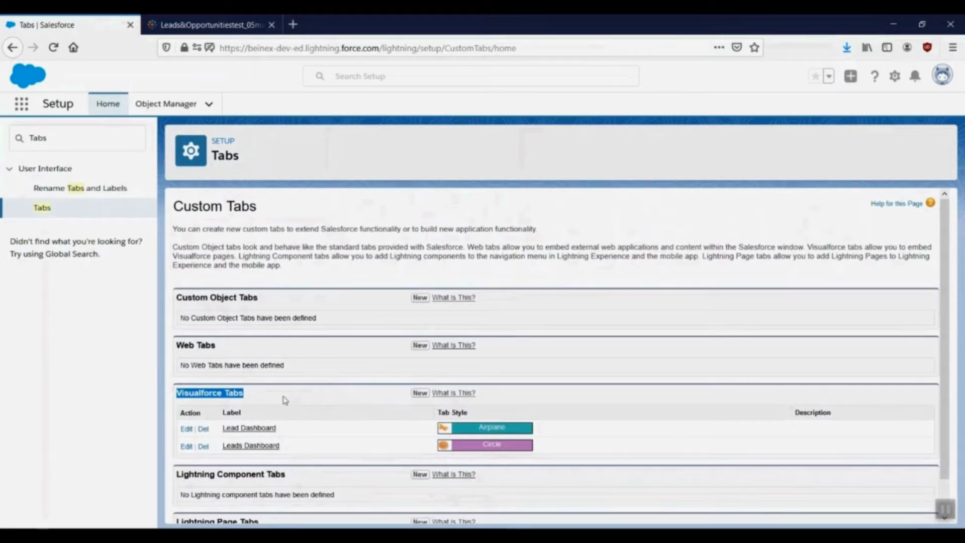
{"action": "left_click", "coordinate": [372, 401]}
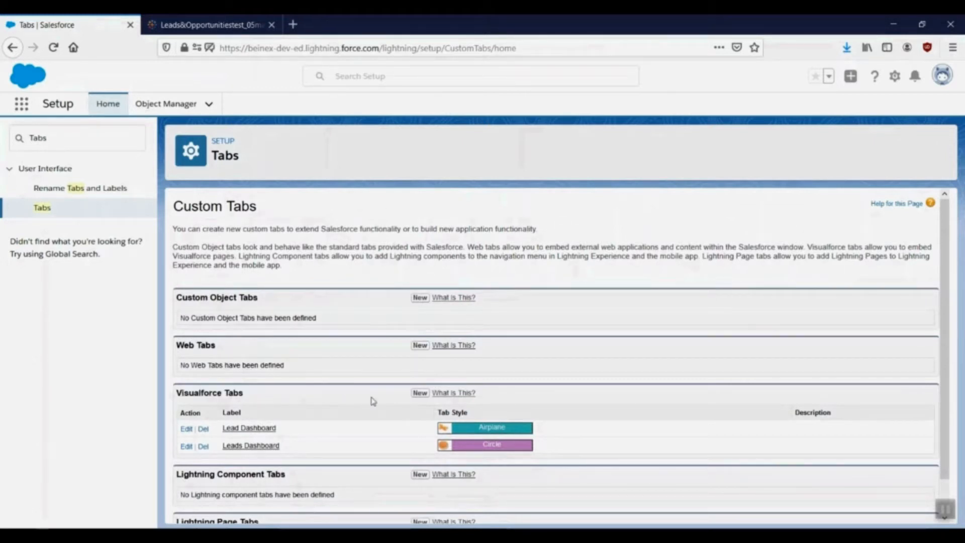
{"action": "left_click", "coordinate": [420, 394]}
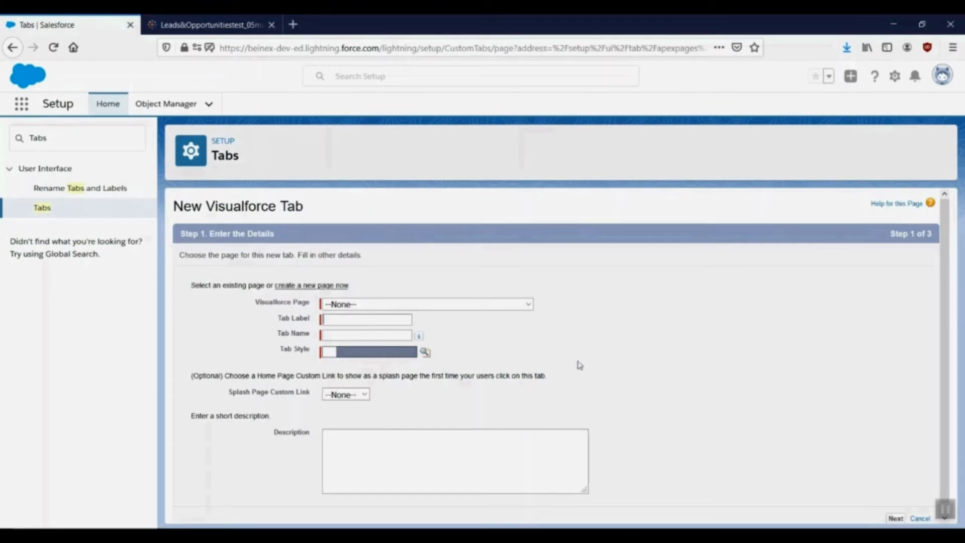
{"action": "left_click", "coordinate": [532, 306]}
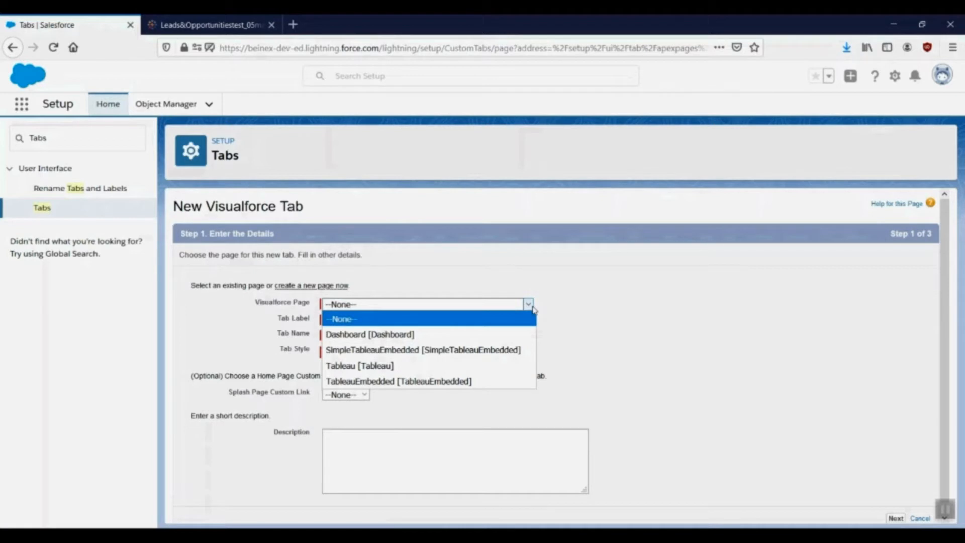
{"action": "left_click", "coordinate": [452, 371]}
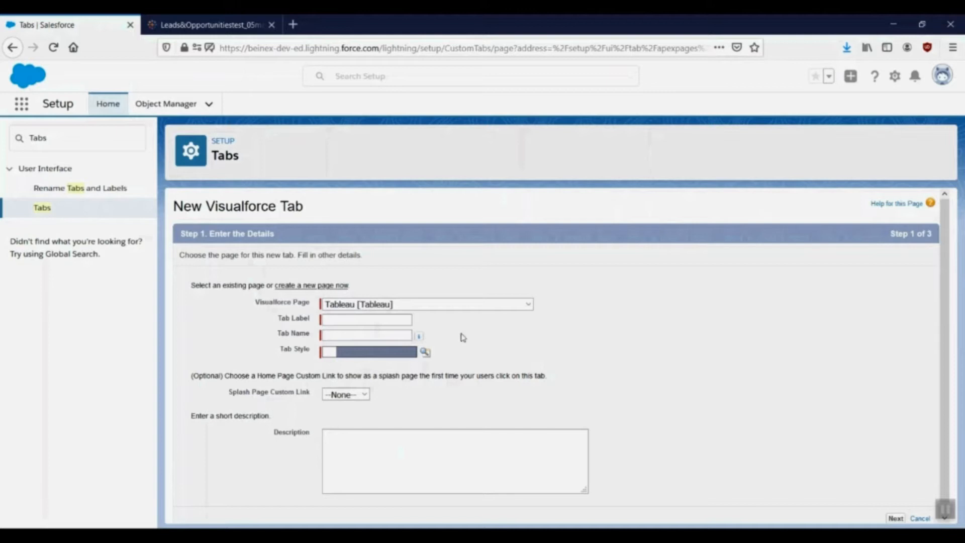
Set the new tab's label and name to "Tabelau" and give it the Airplane tab style
{"action": "left_click", "coordinate": [396, 323]}
{"action": "type", "text": "Tabelau"}
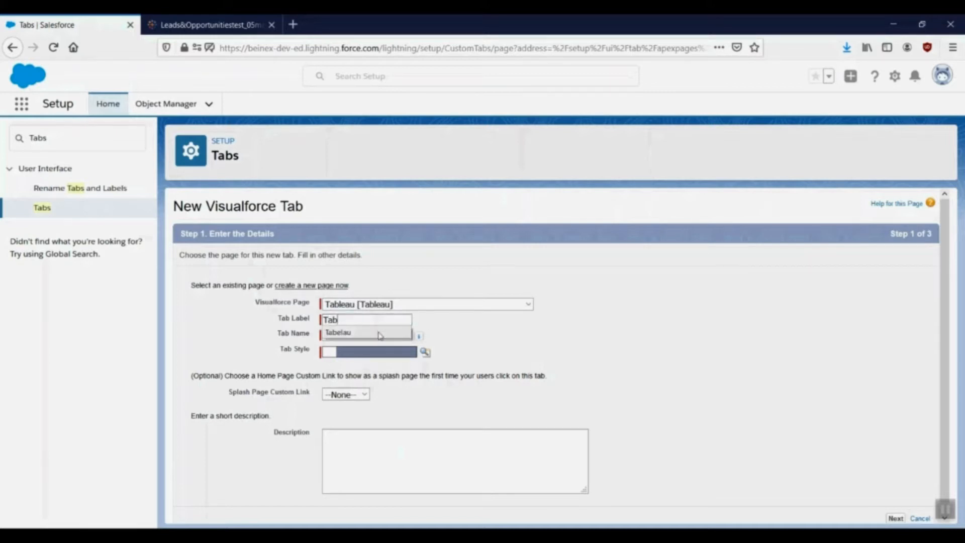
{"action": "left_click", "coordinate": [383, 332]}
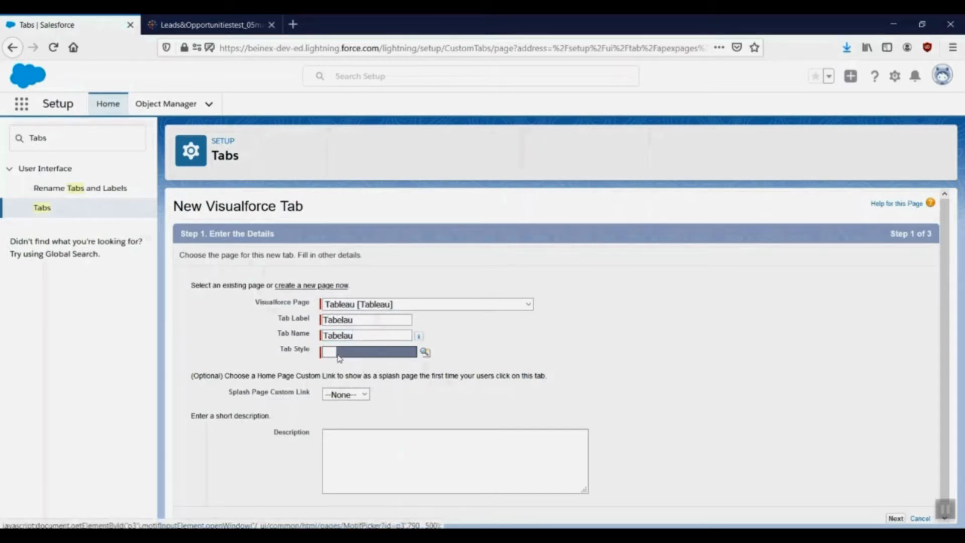
{"action": "left_click", "coordinate": [374, 352]}
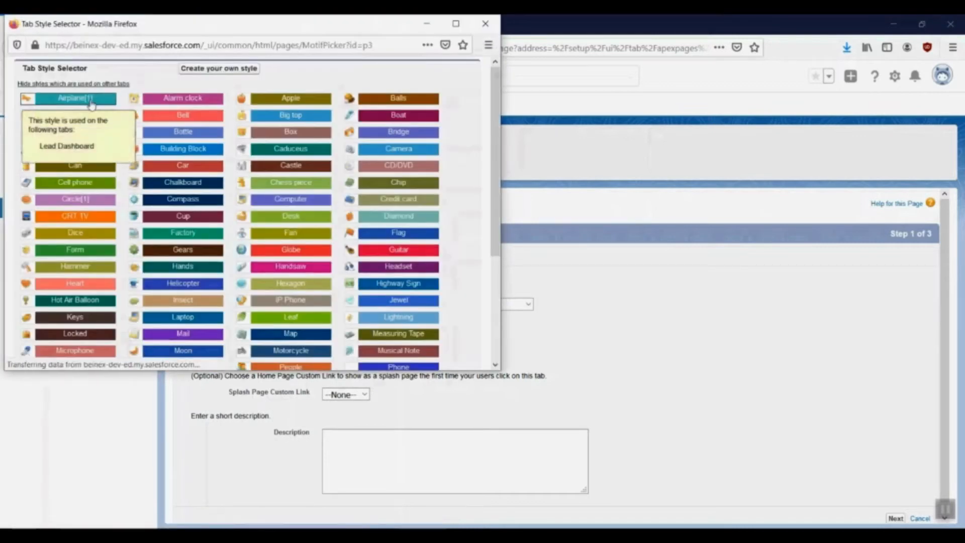
{"action": "left_click", "coordinate": [75, 97]}
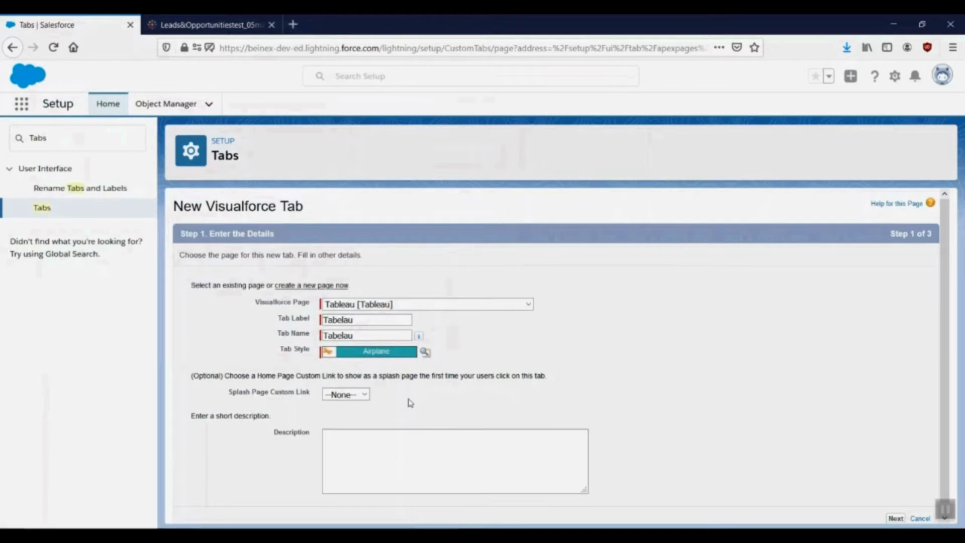
Accept the tab details and keep its visibility at Default On for all profiles, continuing to the app selection
{"action": "scroll", "coordinate": [407, 402], "scroll_direction": "down", "scroll_amount": 1}
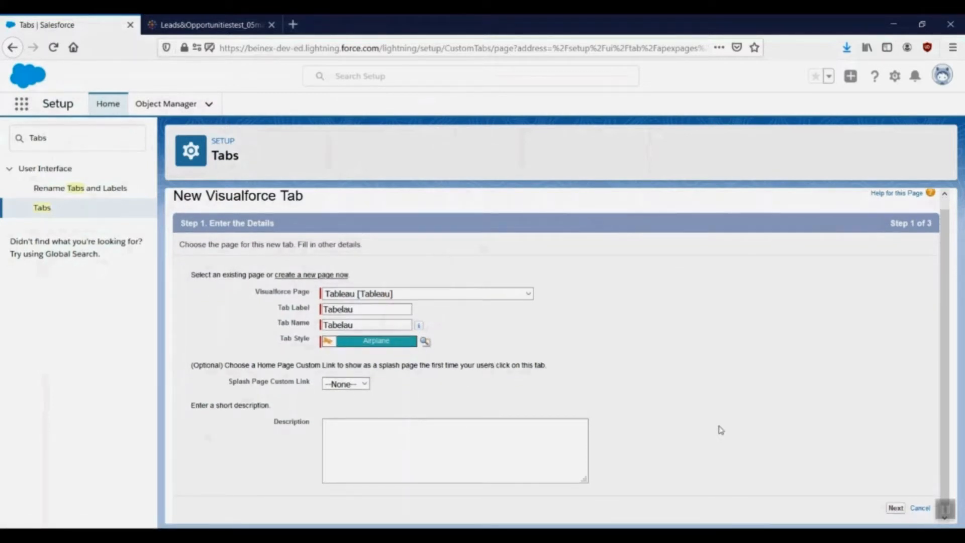
{"action": "scroll", "coordinate": [721, 429], "scroll_direction": "up", "scroll_amount": 1}
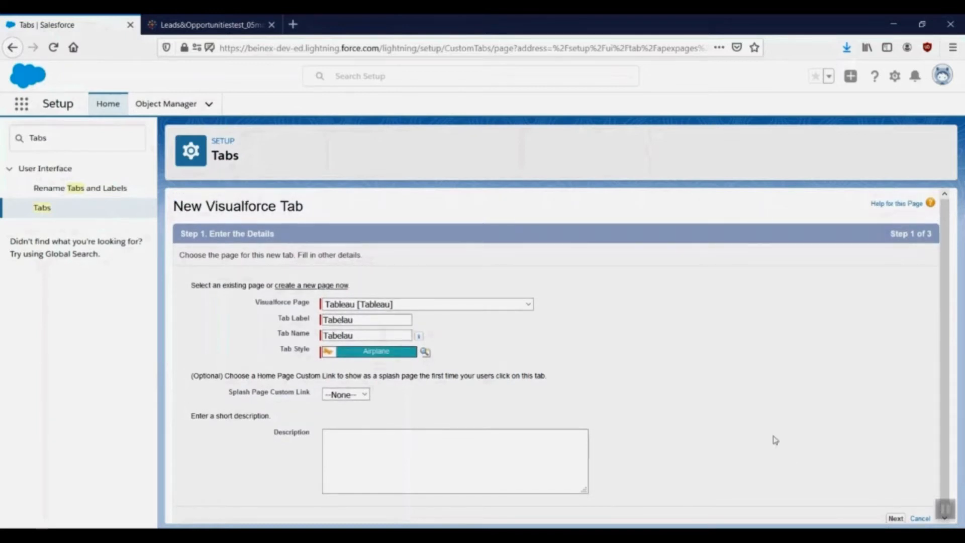
{"action": "scroll", "coordinate": [779, 451], "scroll_direction": "down", "scroll_amount": 1}
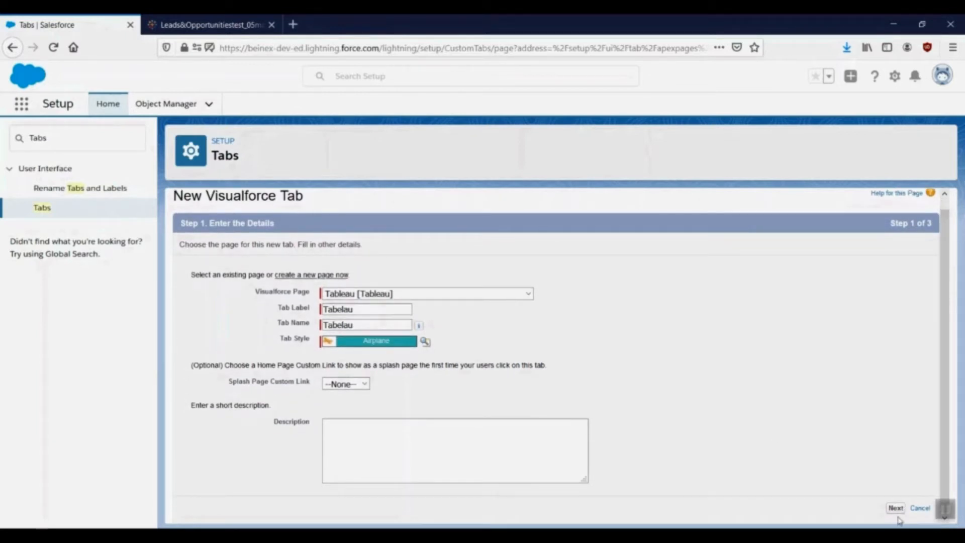
{"action": "left_click", "coordinate": [896, 509]}
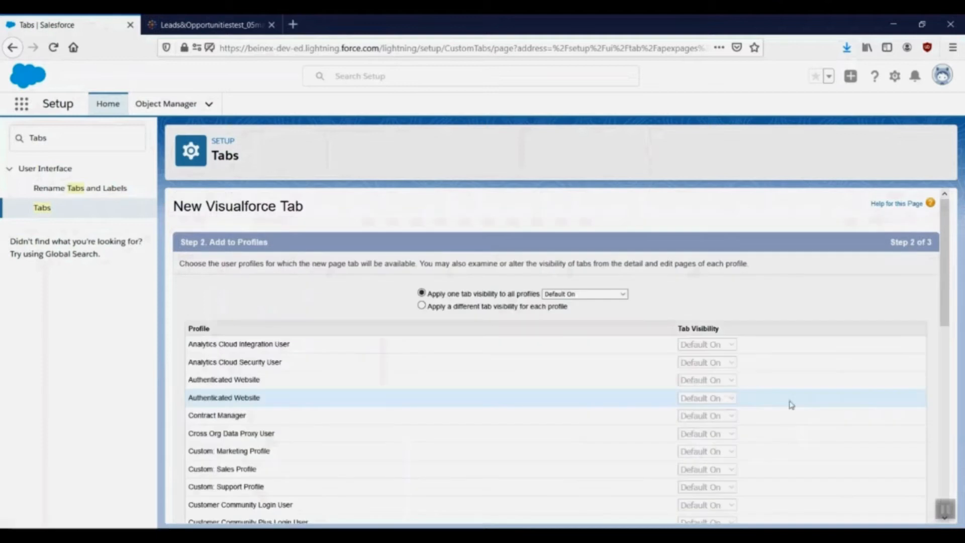
{"action": "scroll", "coordinate": [649, 391], "scroll_direction": "down", "scroll_amount": 8}
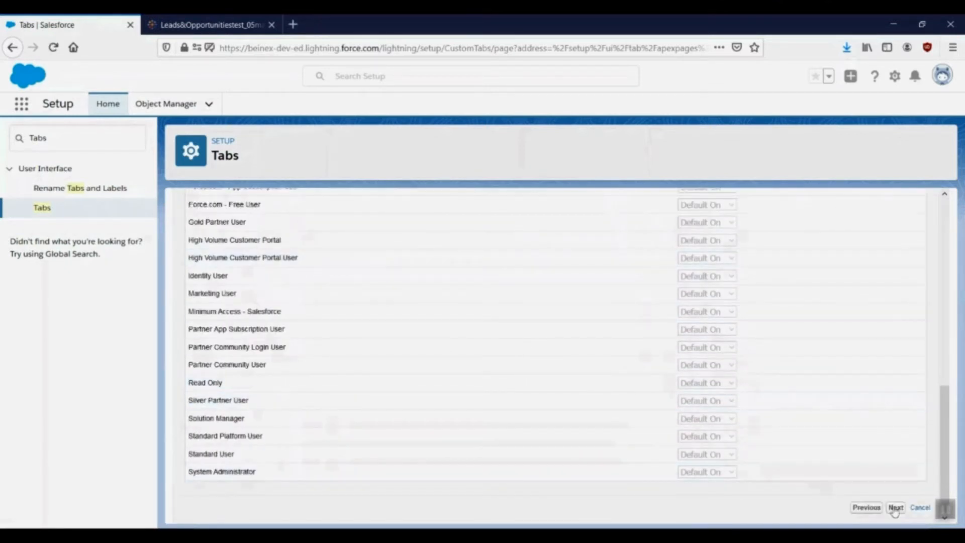
{"action": "left_click", "coordinate": [895, 508]}
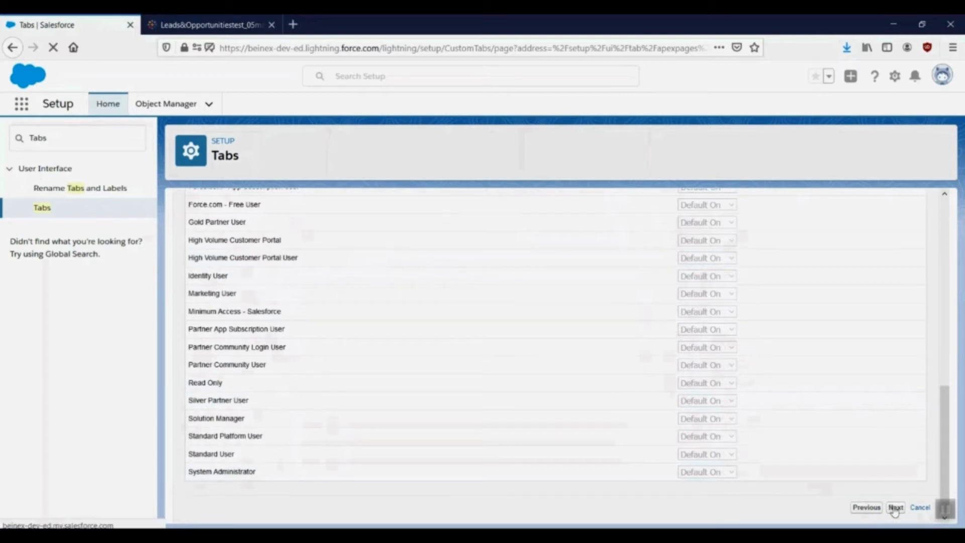
Clear the new tab's inclusion in all apps, include it only in one app near the start of the list, and save the tab
{"action": "scroll", "coordinate": [821, 313], "scroll_direction": "up", "scroll_amount": 2}
{"action": "left_click", "coordinate": [827, 259]}
{"action": "scroll", "coordinate": [763, 287], "scroll_direction": "down", "scroll_amount": 3}
{"action": "scroll", "coordinate": [762, 261], "scroll_direction": "up", "scroll_amount": 3}
{"action": "left_click", "coordinate": [846, 293]}
{"action": "scroll", "coordinate": [712, 346], "scroll_direction": "down", "scroll_amount": 5}
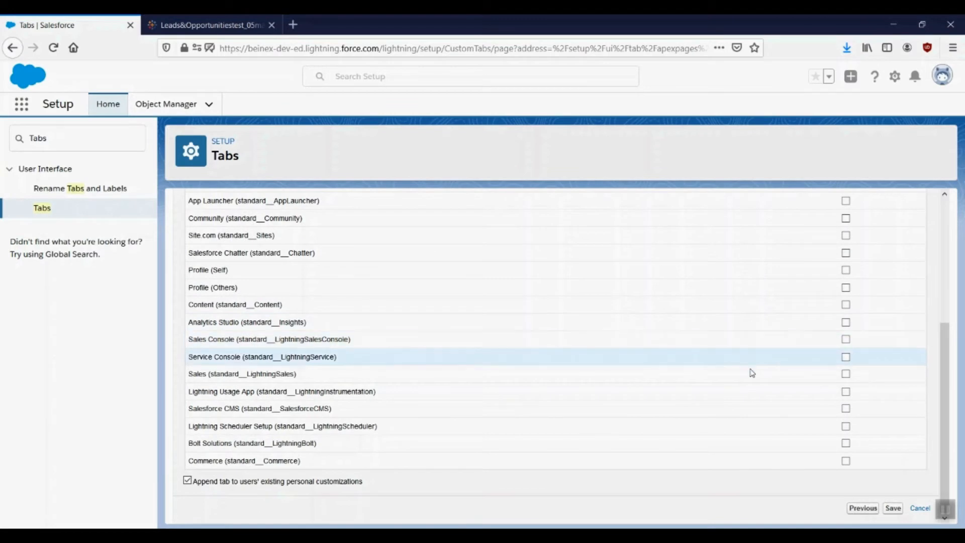
{"action": "left_click", "coordinate": [897, 508]}
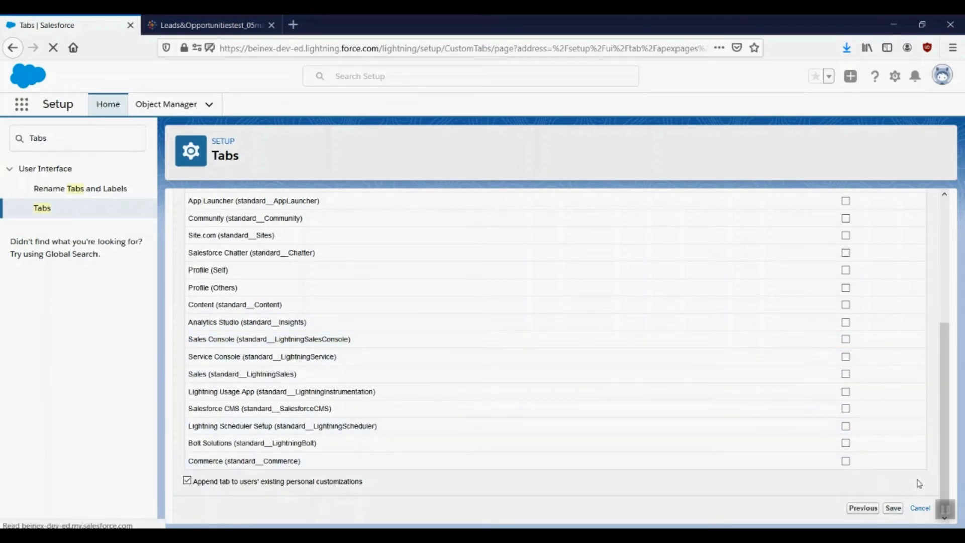
Search the App Launcher for "Sales" and open the Sales app
{"action": "left_click", "coordinate": [22, 105]}
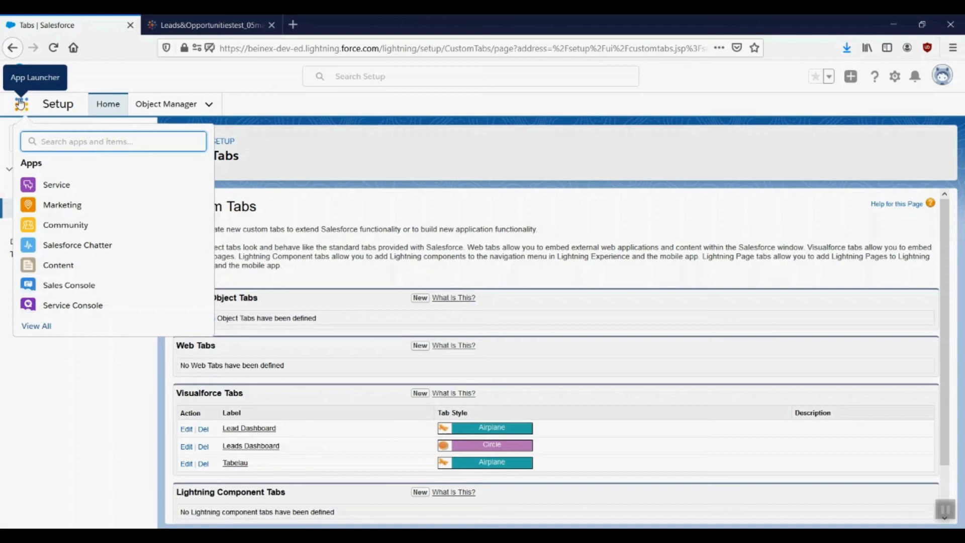
{"action": "type", "text": "Sales"}
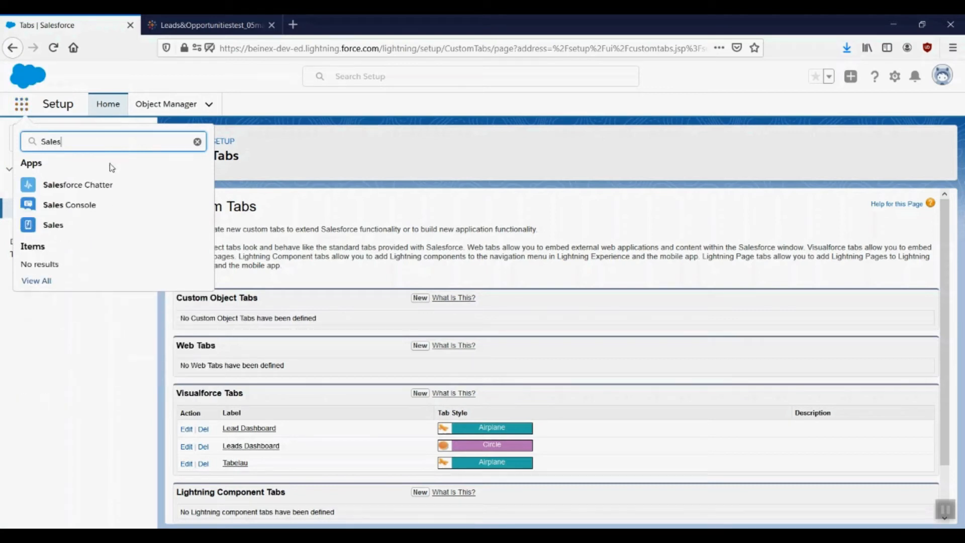
{"action": "left_click", "coordinate": [58, 227]}
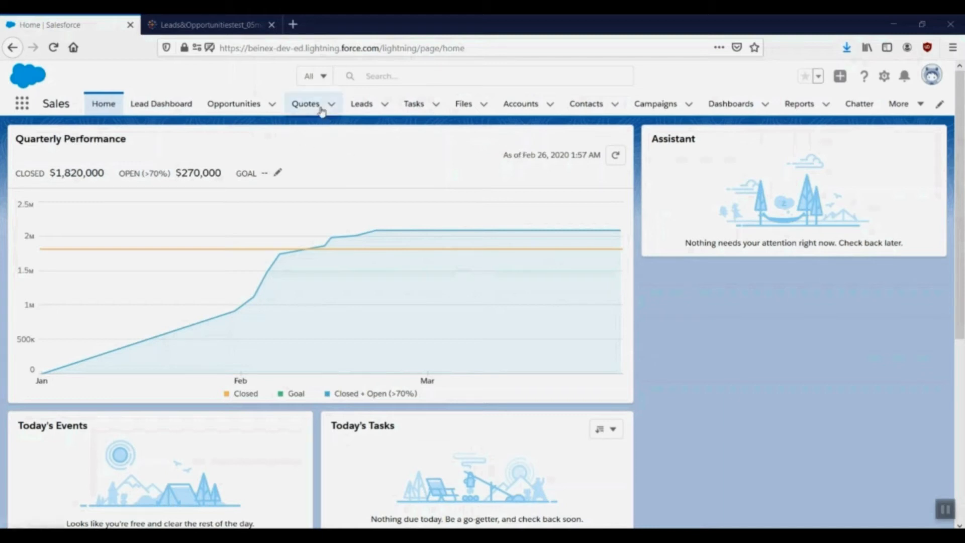
Open the Tableau item among the Sales app's additional navigation items to view the embedded Tableau page
{"action": "left_click", "coordinate": [919, 104]}
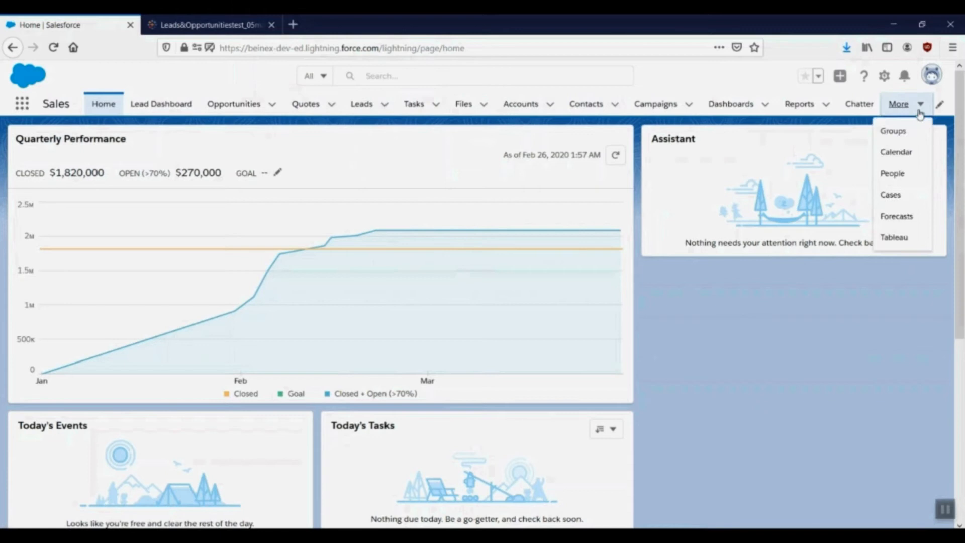
{"action": "left_click", "coordinate": [902, 239]}
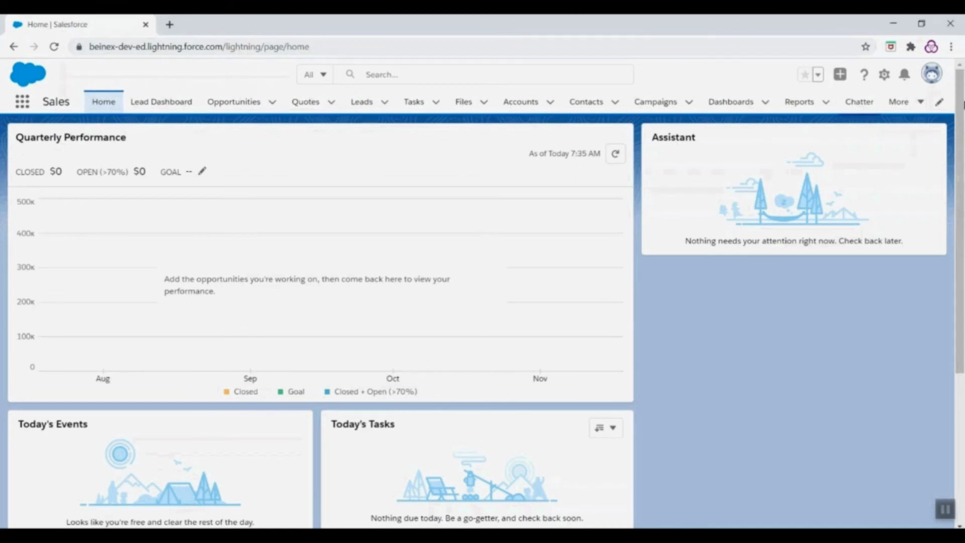
{"action": "left_click", "coordinate": [922, 105]}
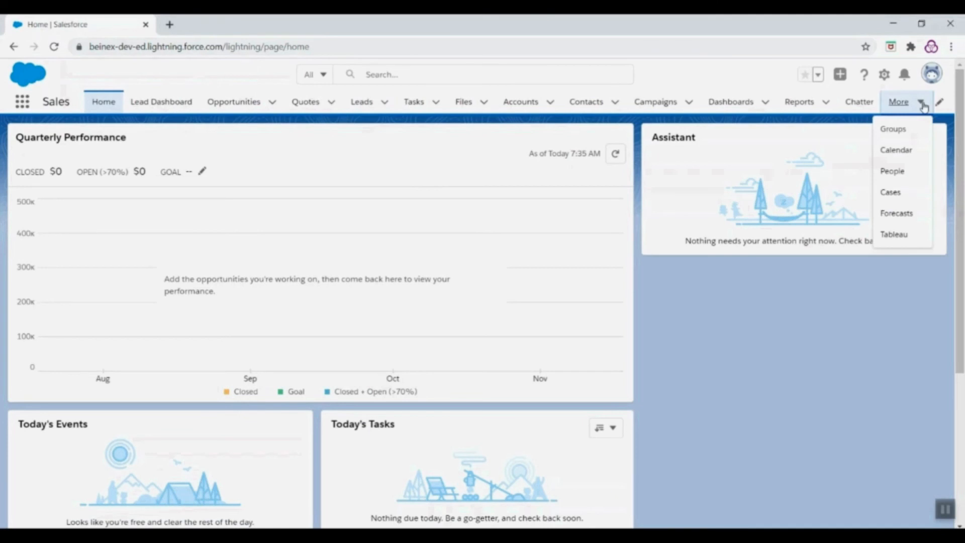
{"action": "left_click", "coordinate": [908, 240]}
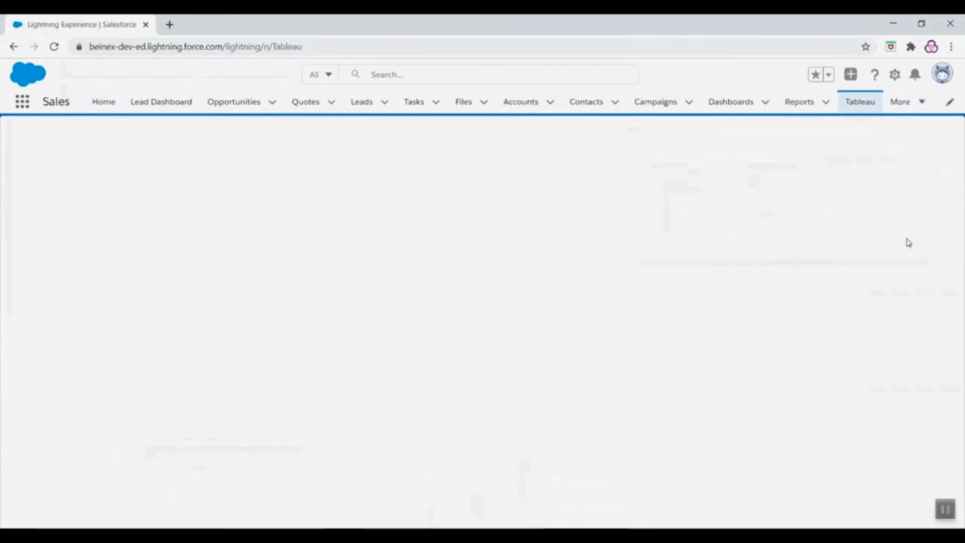